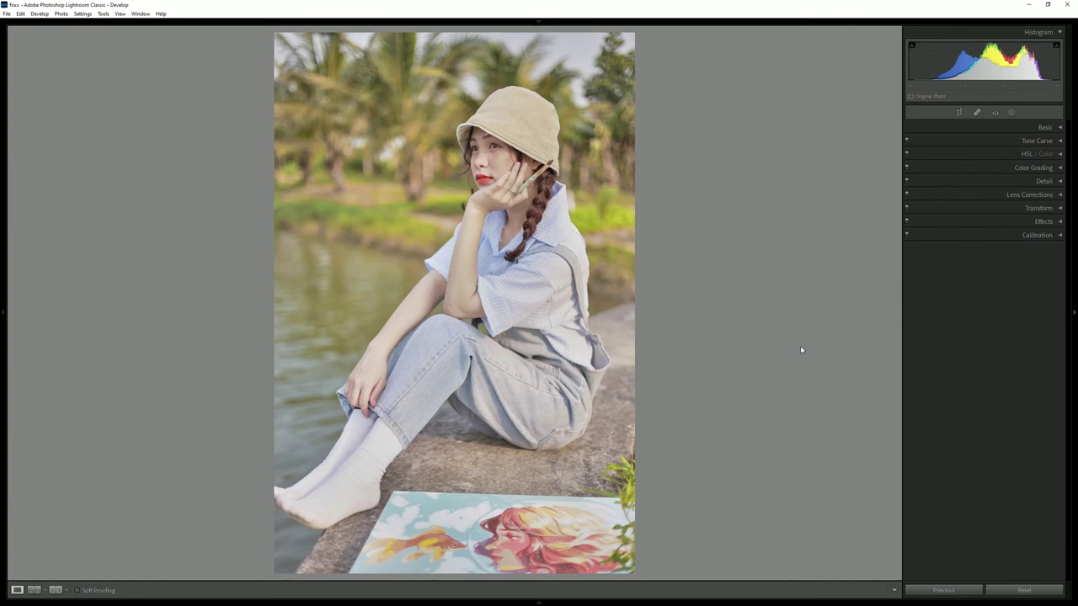
Step: Check the face at 1:1, return to Fit, and expand the Lens Corrections panel
left_click(502, 179)
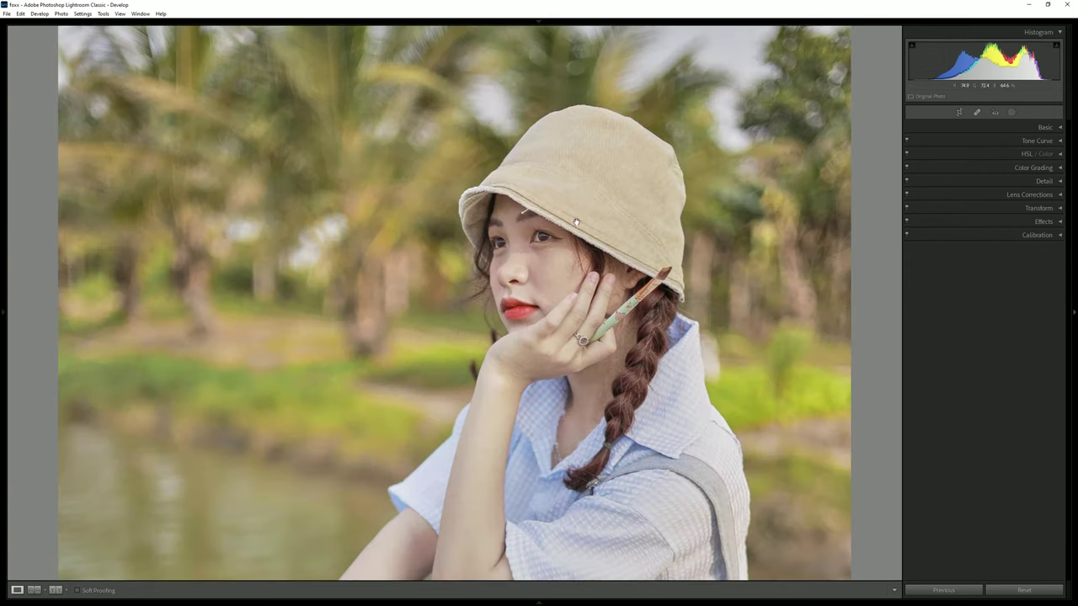
left_click(654, 243)
left_click(1007, 194)
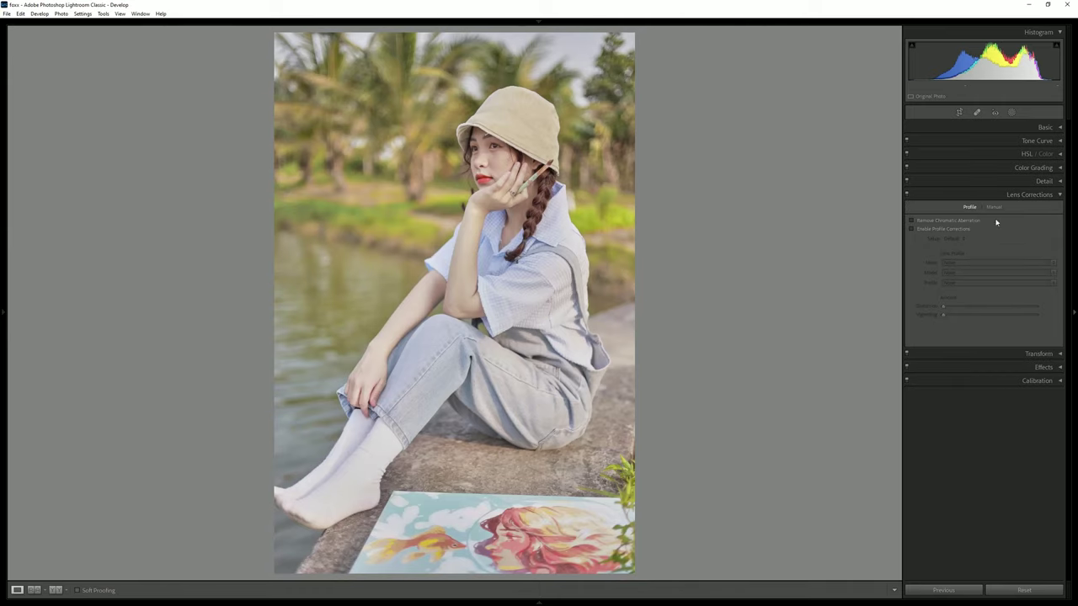
Step: Remove chromatic aberration and enable the Canon lens profile correction
left_click(938, 222)
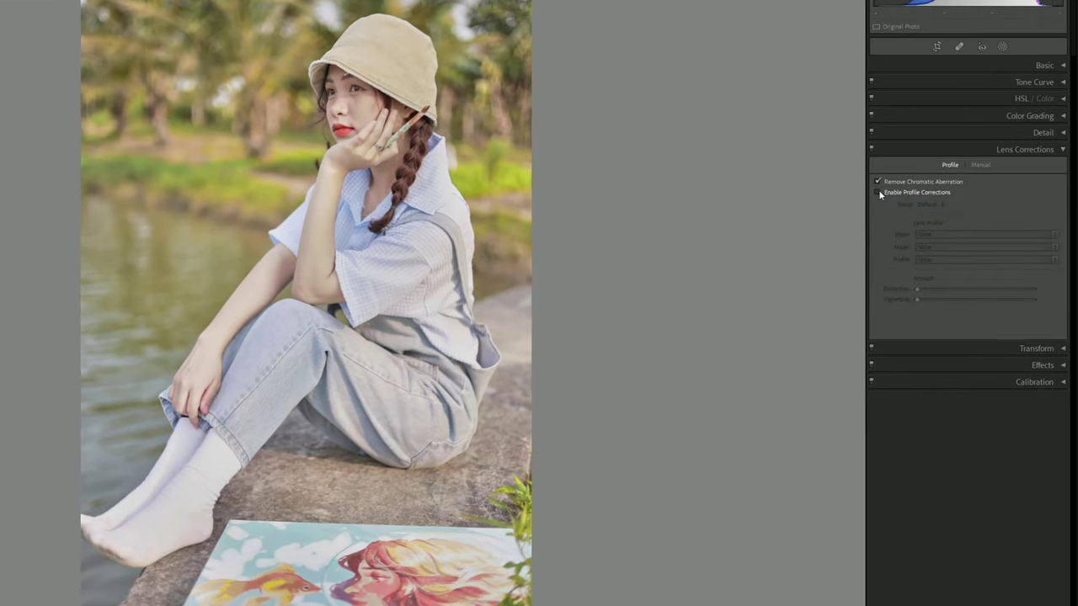
left_click(878, 192)
left_click(926, 234)
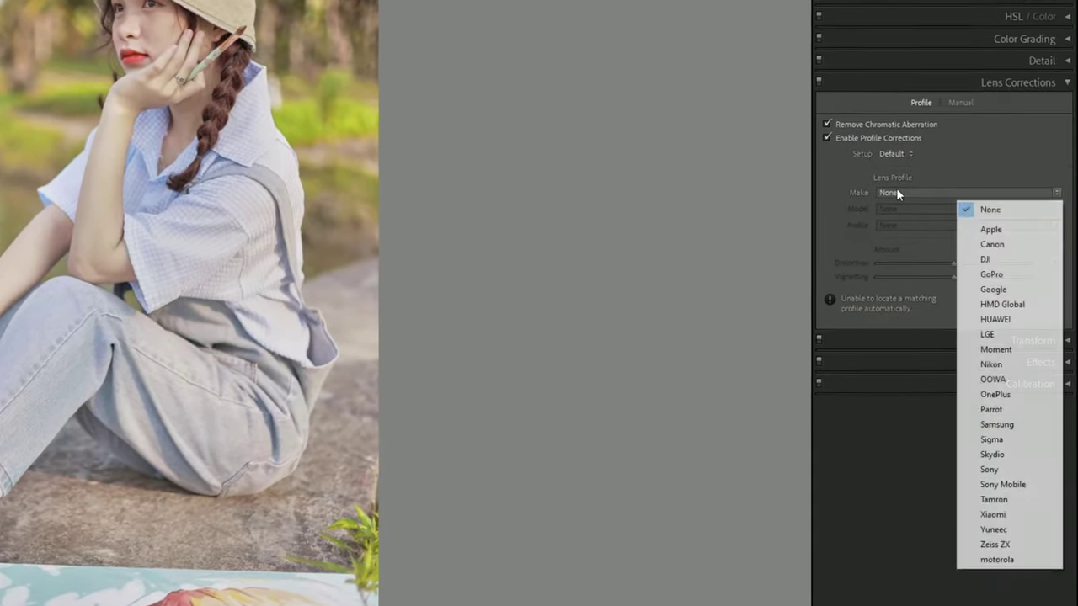
left_click(985, 234)
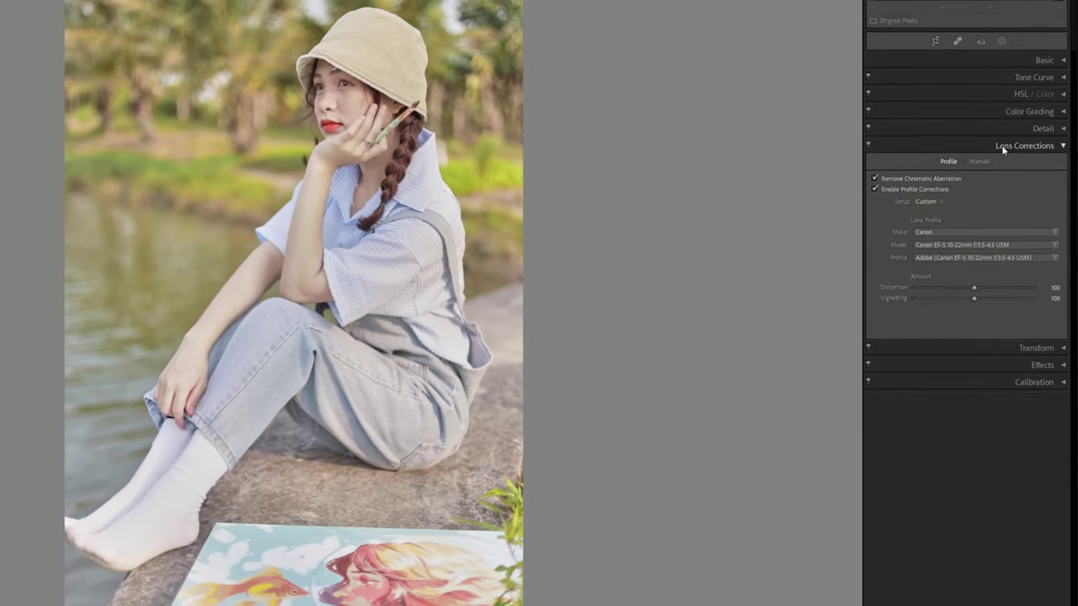
left_click(1031, 195)
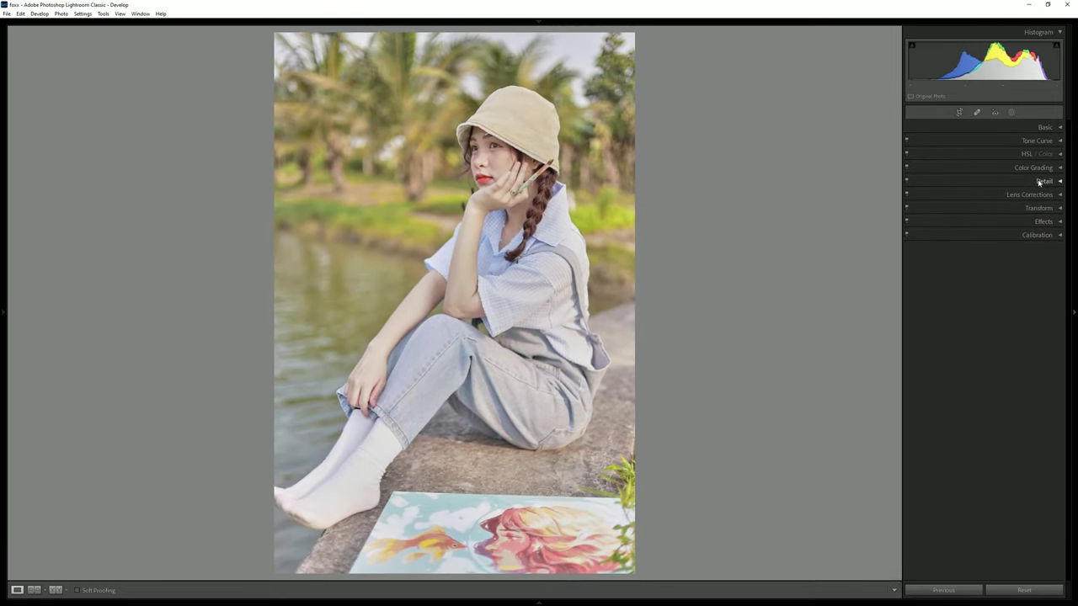
Step: Raise the Detail panel's sharpening Masking to 46
left_click(1039, 182)
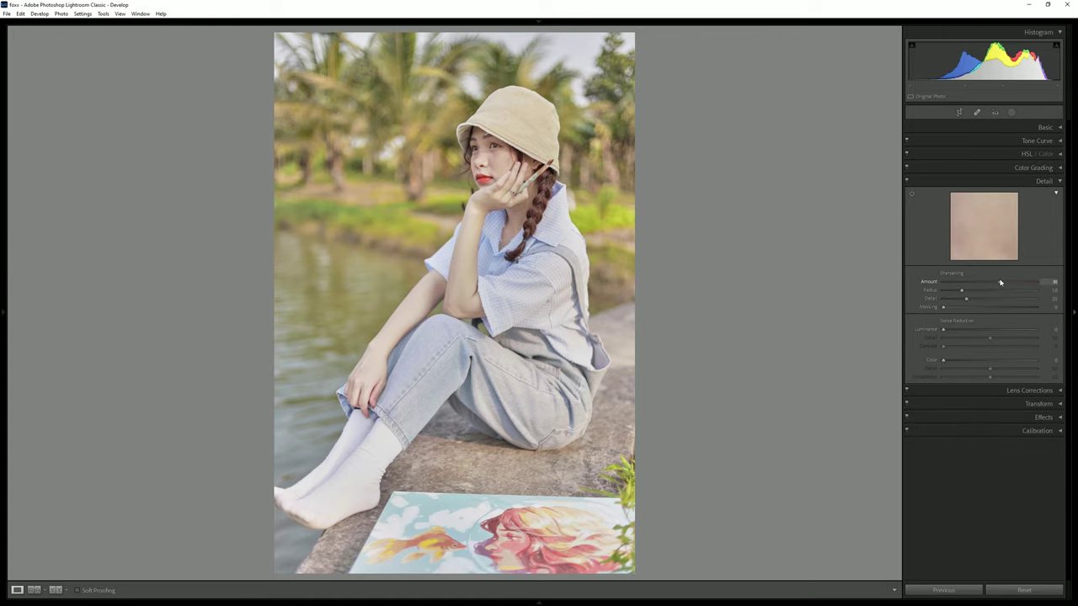
left_click_drag(943, 307, 988, 307)
left_click(536, 193)
left_click(581, 203)
left_click(1045, 182)
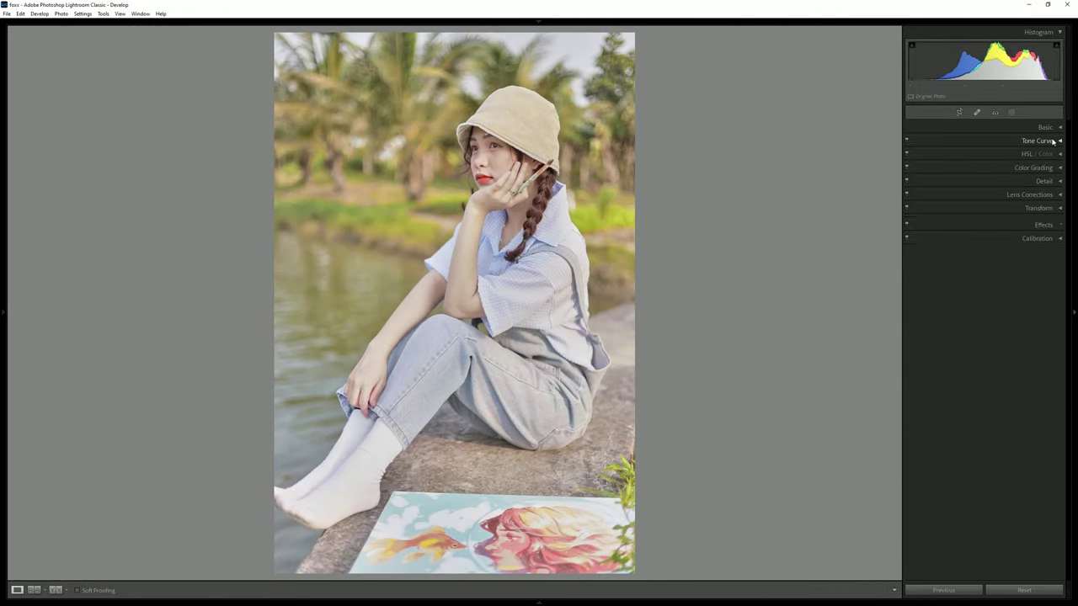
Step: Warm the white balance to Temp +7 and Tint -4 in the Basic panel
left_click(1045, 127)
left_click_drag(990, 193, 991, 184)
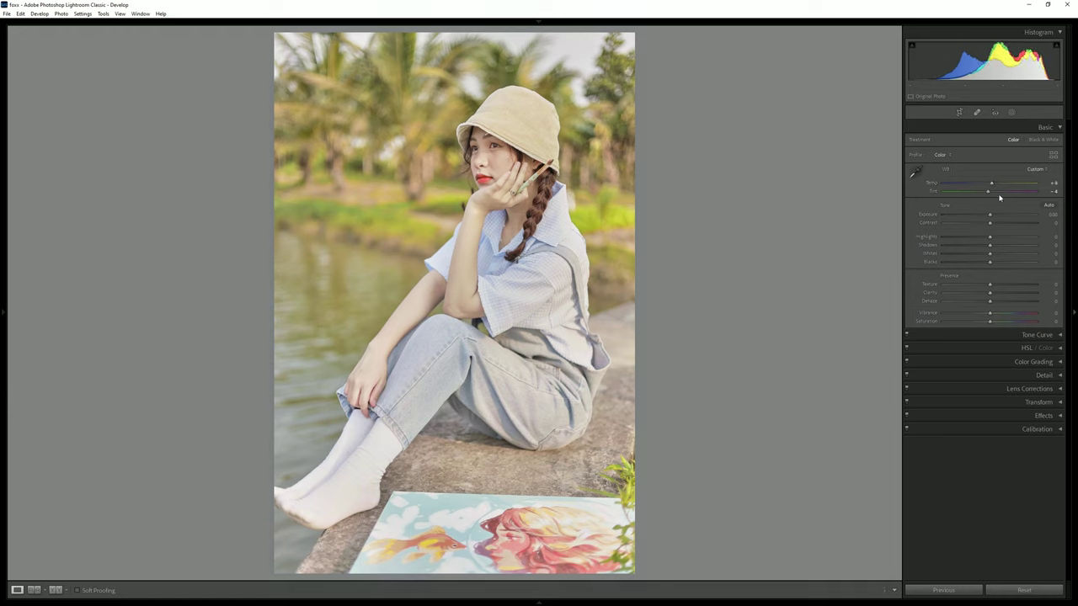
left_click_drag(990, 184, 995, 183)
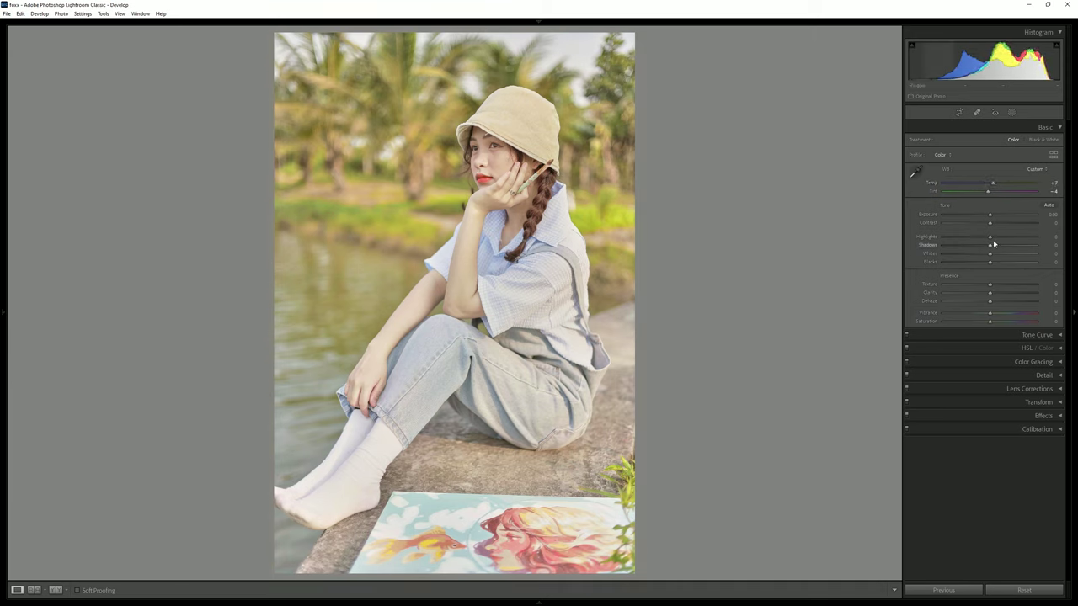
Step: Set Blacks -45, Whites +44, Highlights -80, Contrast +5 and Shadows -32
left_click_drag(989, 262, 966, 262)
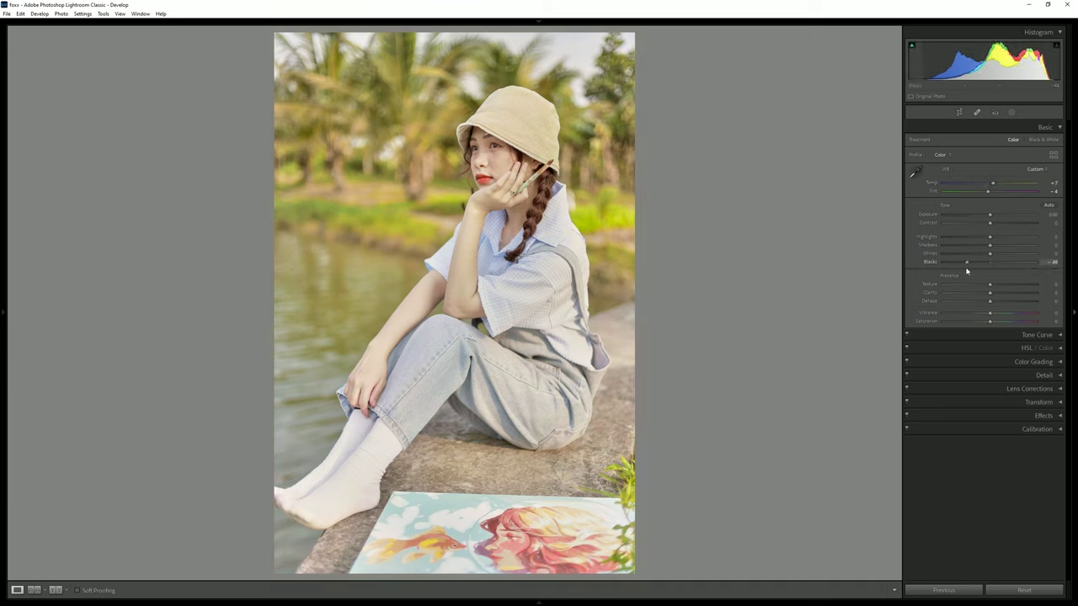
left_click_drag(990, 256, 1011, 254)
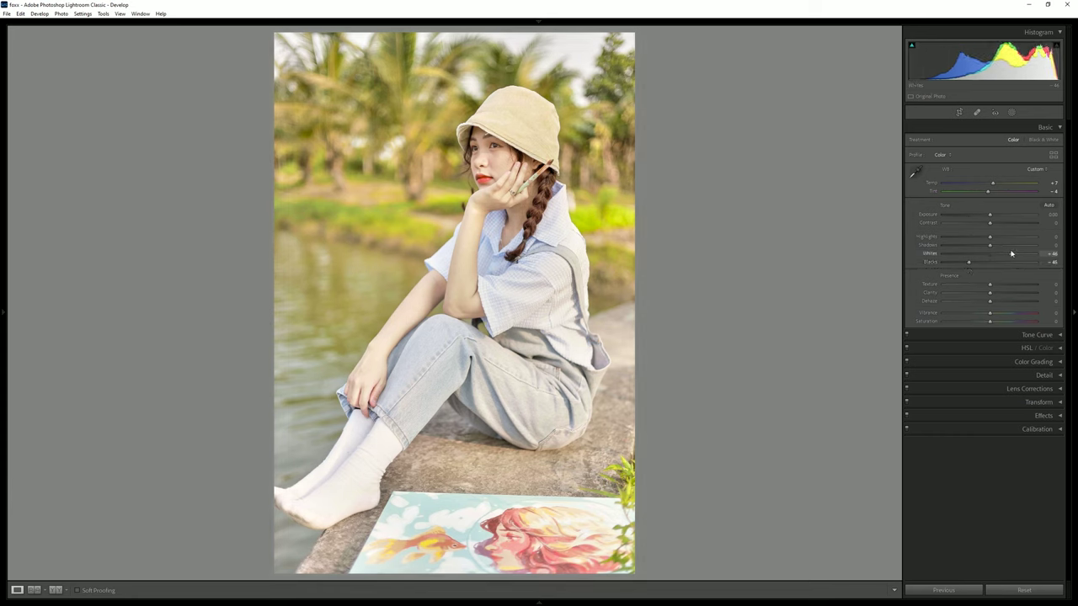
left_click_drag(990, 236, 955, 249)
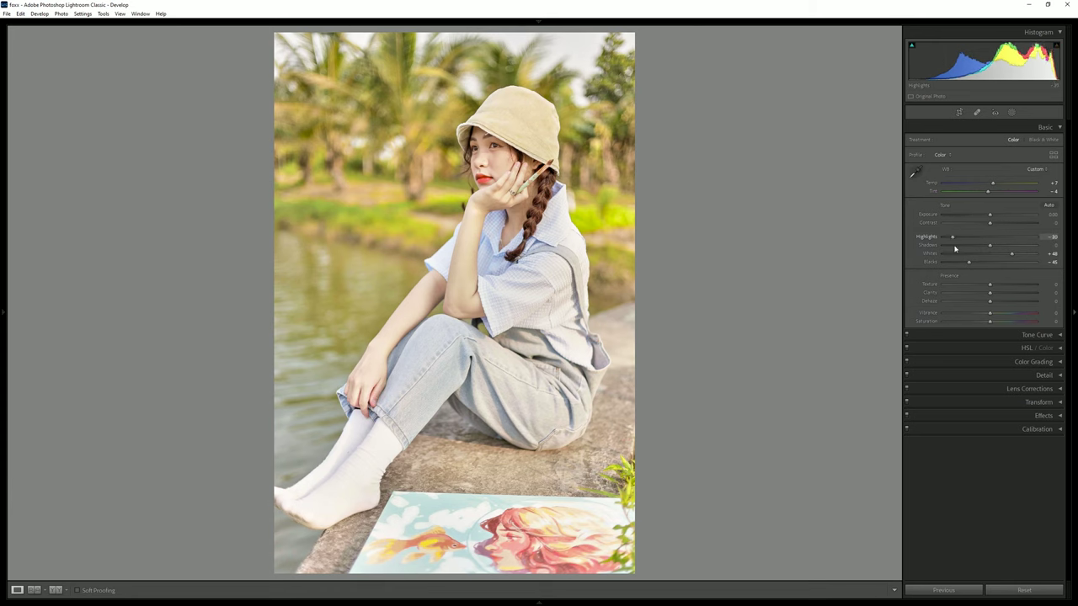
left_click_drag(994, 224, 992, 226)
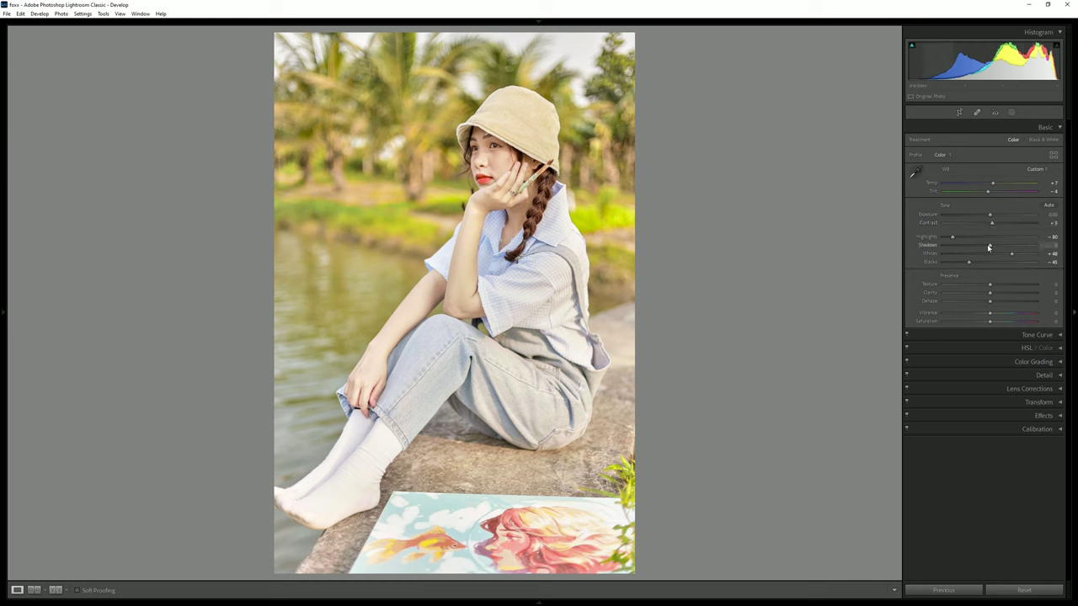
mouse_move(990, 245)
left_mouse_down()
mouse_move(973, 254)
mouse_move(1010, 257)
left_mouse_up()
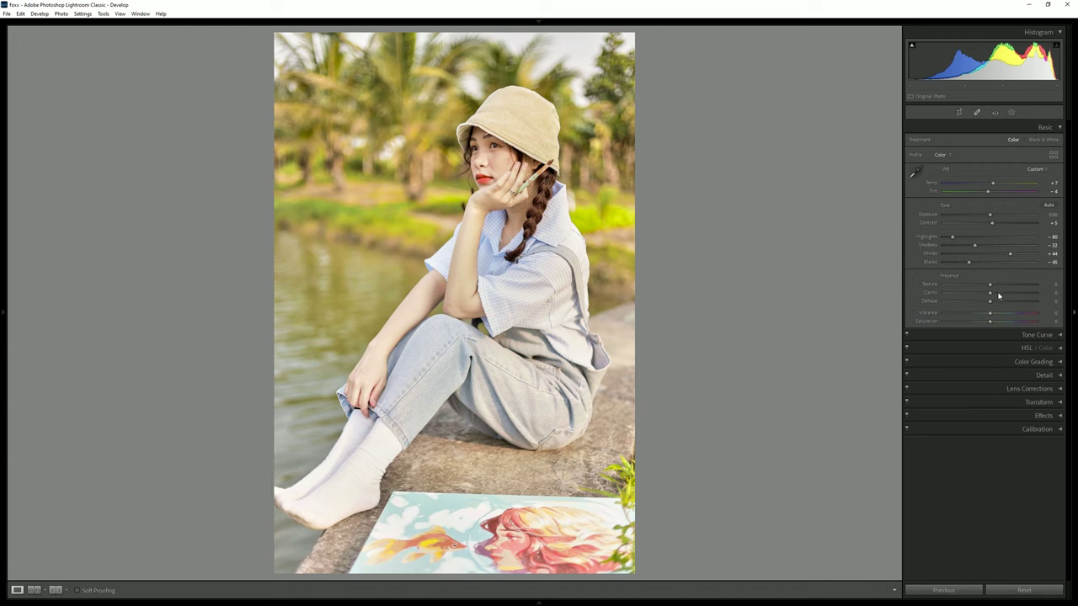
Step: Add Vibrance +7 and Dehaze +3, then compare before/after and zoom into the face
left_click_drag(990, 313, 990, 287)
left_click_drag(989, 302, 991, 303)
left_click_drag(539, 186, 543, 190)
left_click(56, 590)
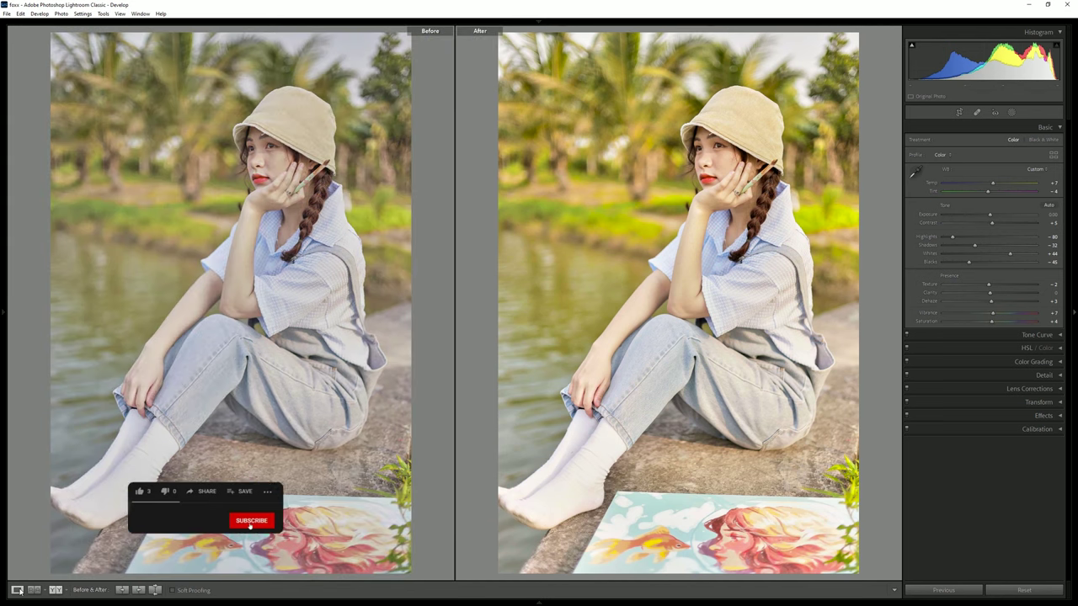
key("y")
key("z")
key("z")
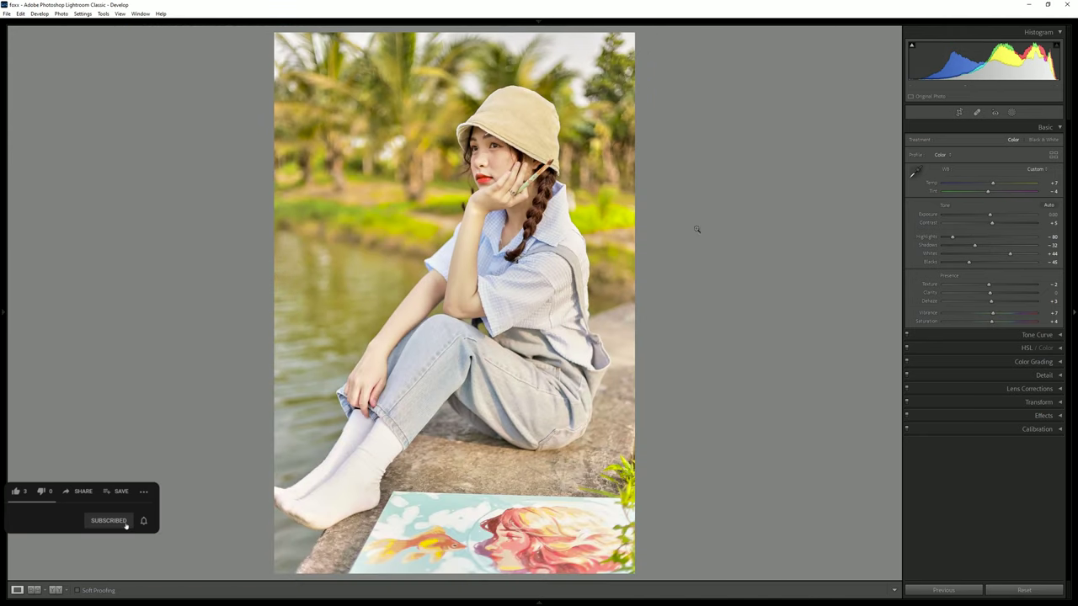
Step: Lower the Tone Curve regions to Shadows -29, Darks -5 and Highlights -3
left_click(1045, 128)
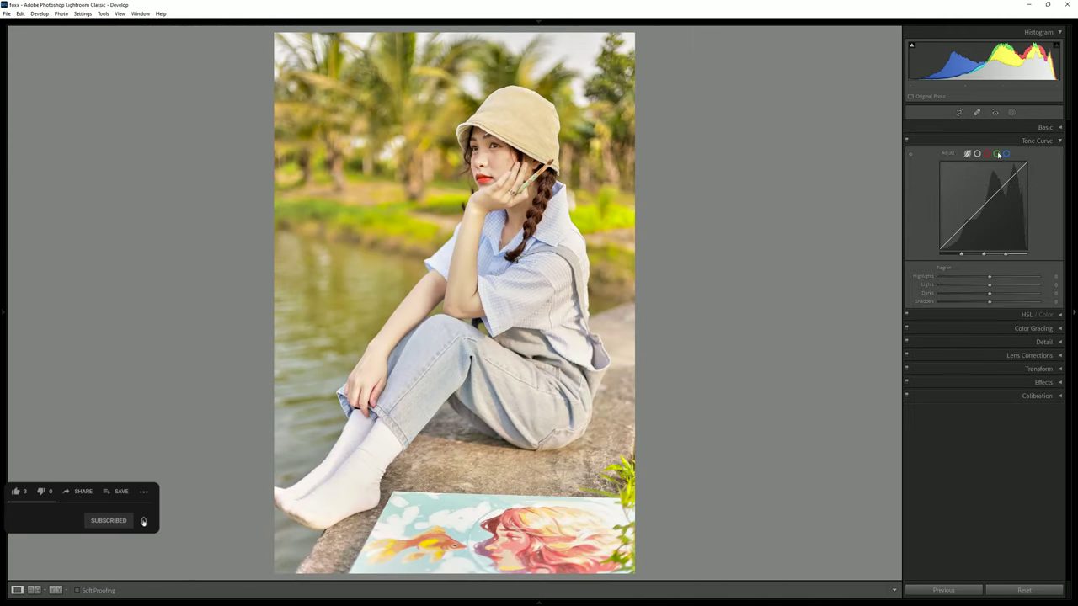
left_click_drag(989, 301, 969, 303)
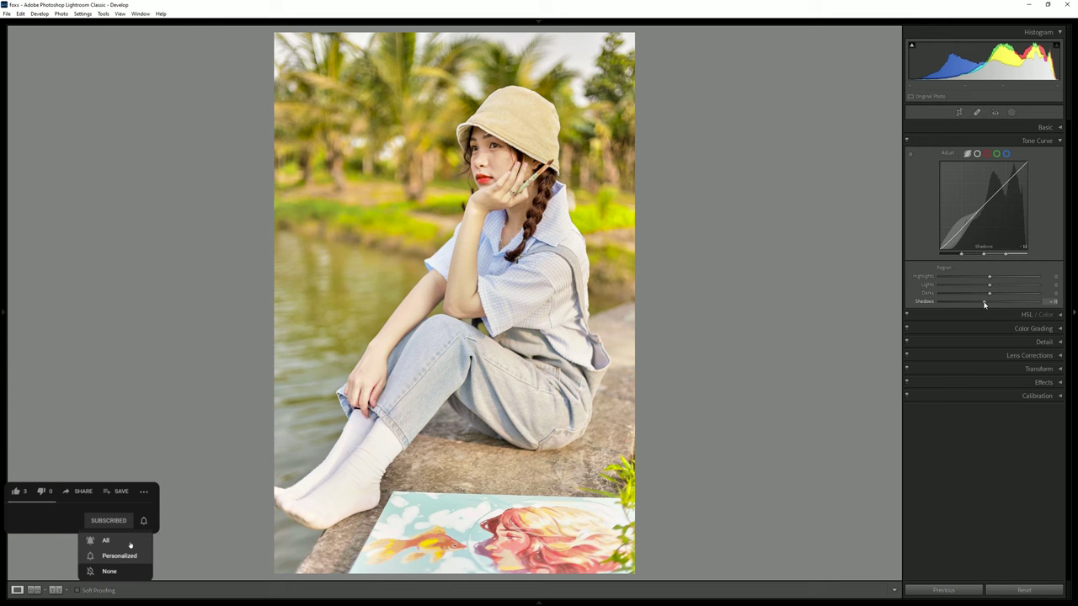
left_click_drag(989, 293, 986, 296)
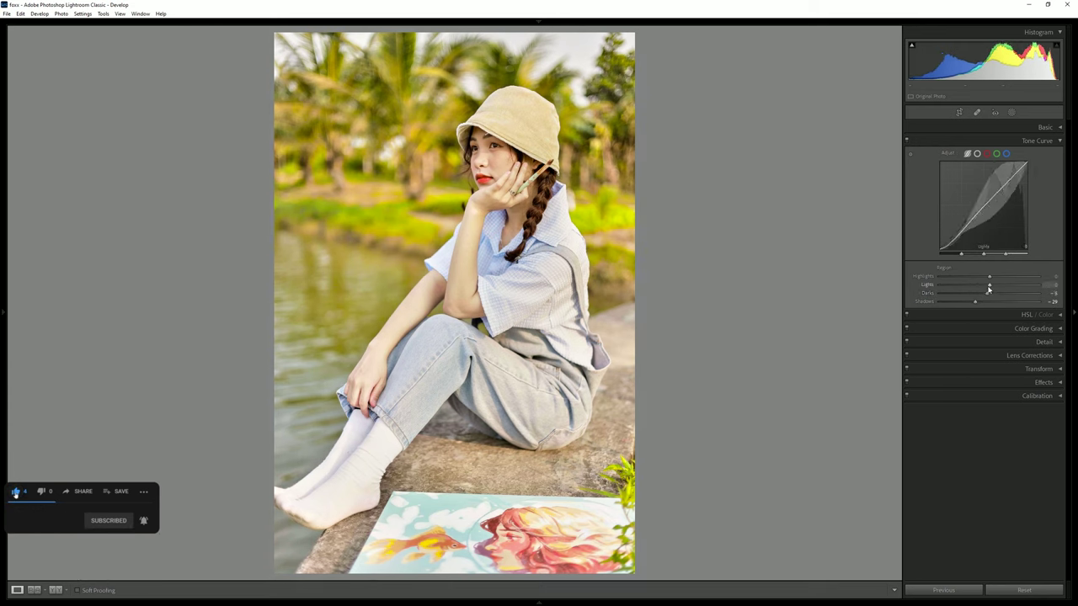
left_click_drag(989, 277, 987, 278)
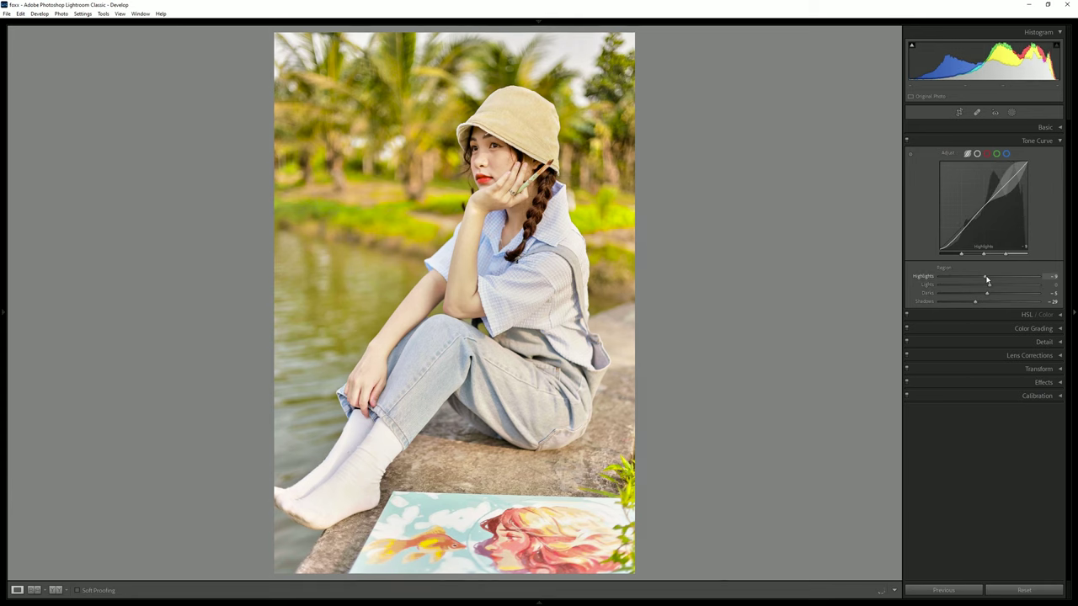
left_click_drag(989, 281, 989, 288)
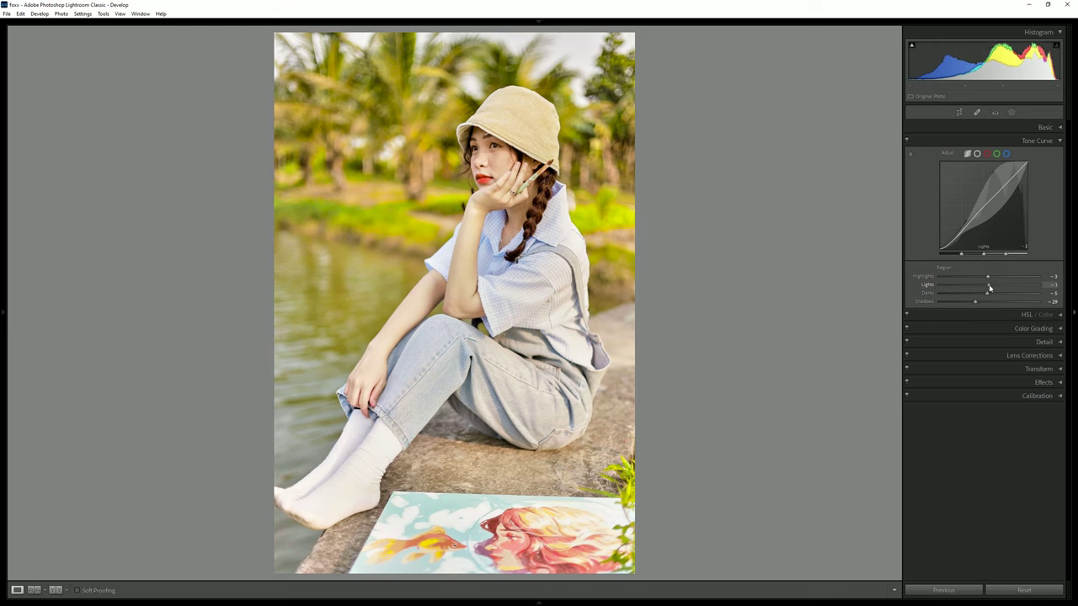
left_click(1051, 140)
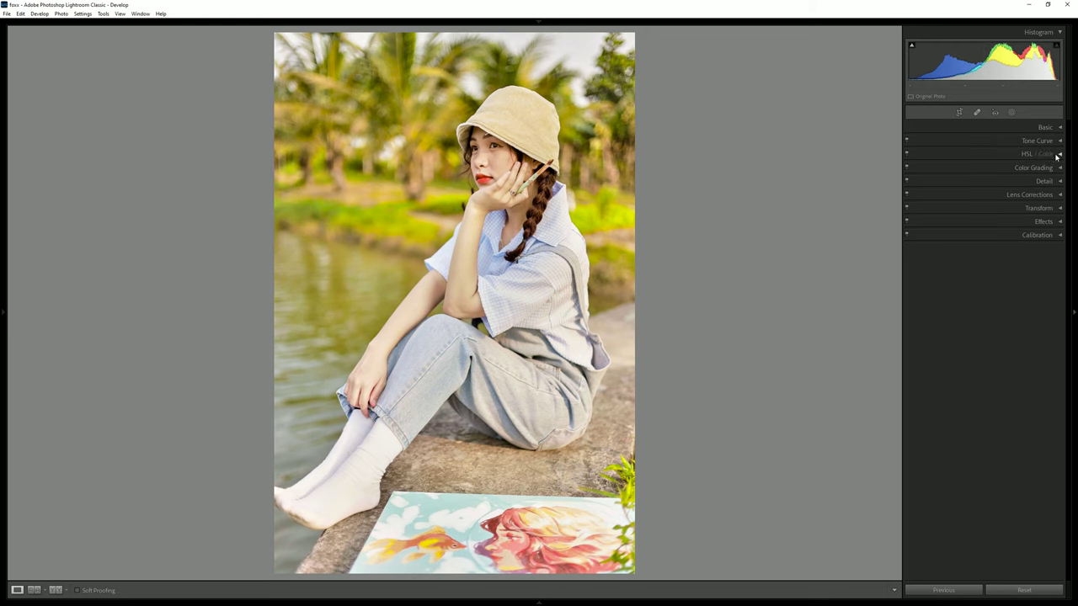
Step: Shift the yellow, orange (+7) and red hues in the HSL panel
left_click(1052, 156)
left_click(921, 166)
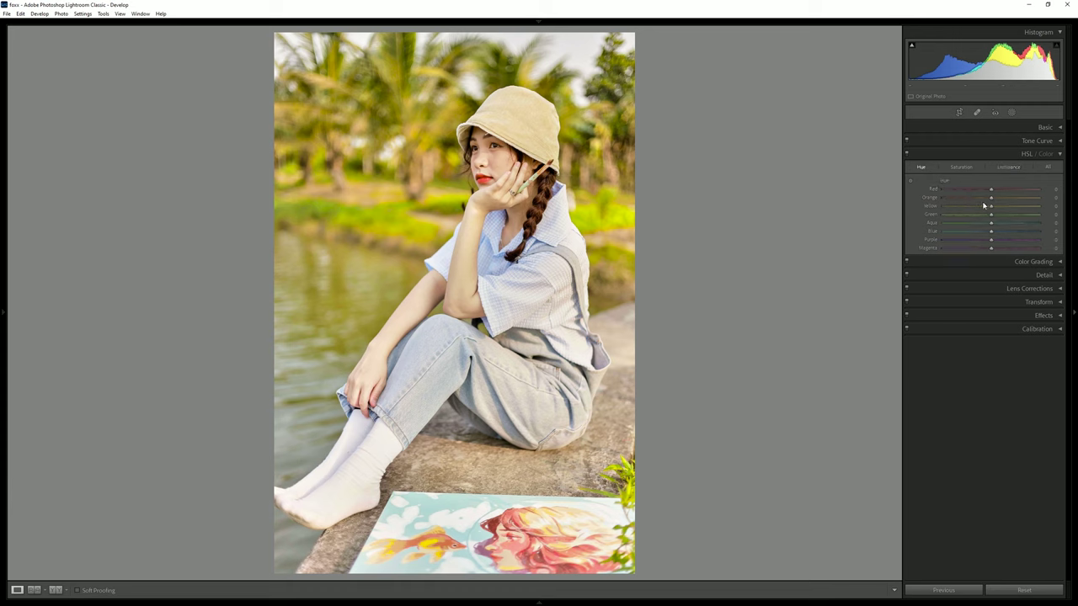
mouse_move(991, 206)
left_mouse_down()
mouse_move(1025, 206)
mouse_move(979, 219)
left_mouse_up()
left_click_drag(991, 197, 996, 197)
mouse_move(990, 189)
left_mouse_down()
mouse_move(974, 192)
mouse_move(984, 187)
left_mouse_up()
Step: Desaturate the yellows, shift the yellow hue further, and boost blue saturation
left_click(961, 166)
left_click_drag(990, 206, 971, 210)
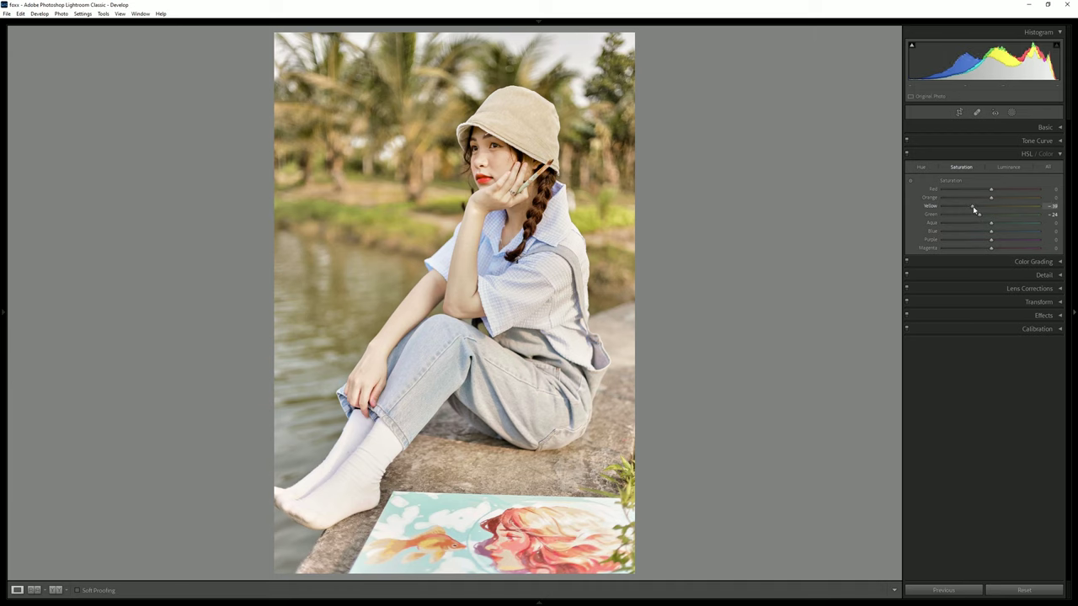
left_click(921, 168)
left_click_drag(983, 206, 977, 214)
left_click_drag(977, 213, 974, 217)
left_click(961, 167)
left_click_drag(991, 231, 1009, 236)
Step: Compare before and after, then settle the yellow hue at about -25
left_click(544, 202)
left_click(545, 202)
left_click(56, 590)
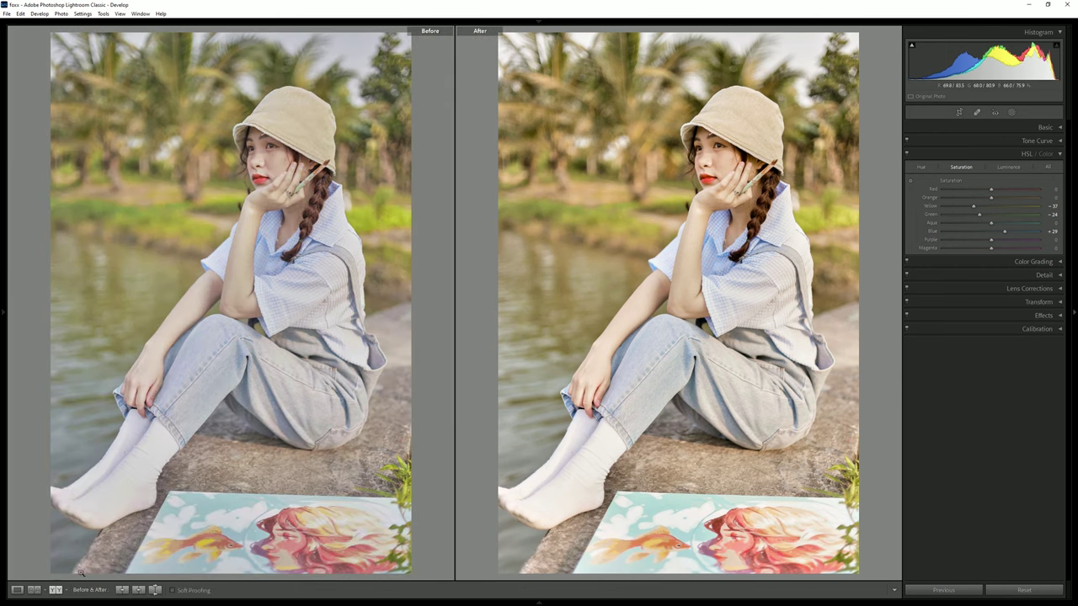
left_click(16, 590)
left_click(921, 167)
left_click_drag(968, 207, 966, 207)
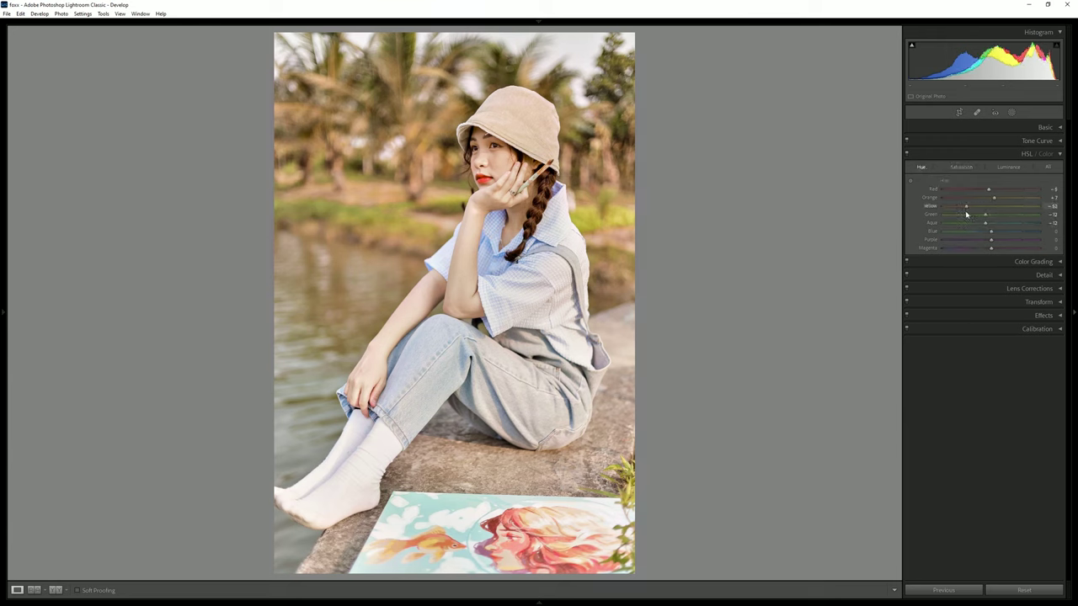
left_click_drag(966, 214, 981, 208)
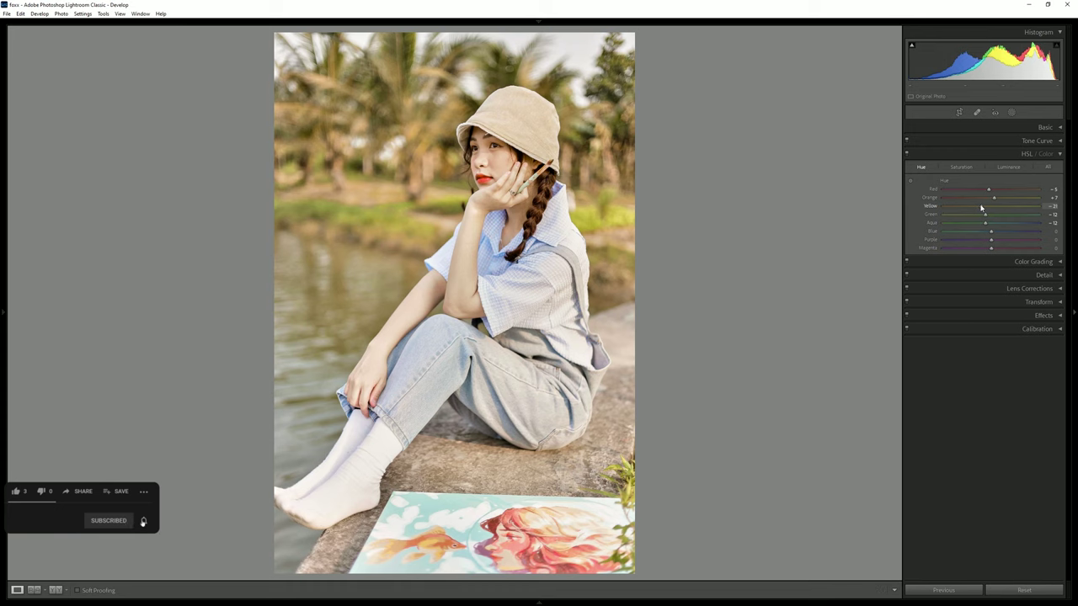
Step: Lower the Yellow and Blue luminance to darken the foliage and clothing
left_click(1007, 167)
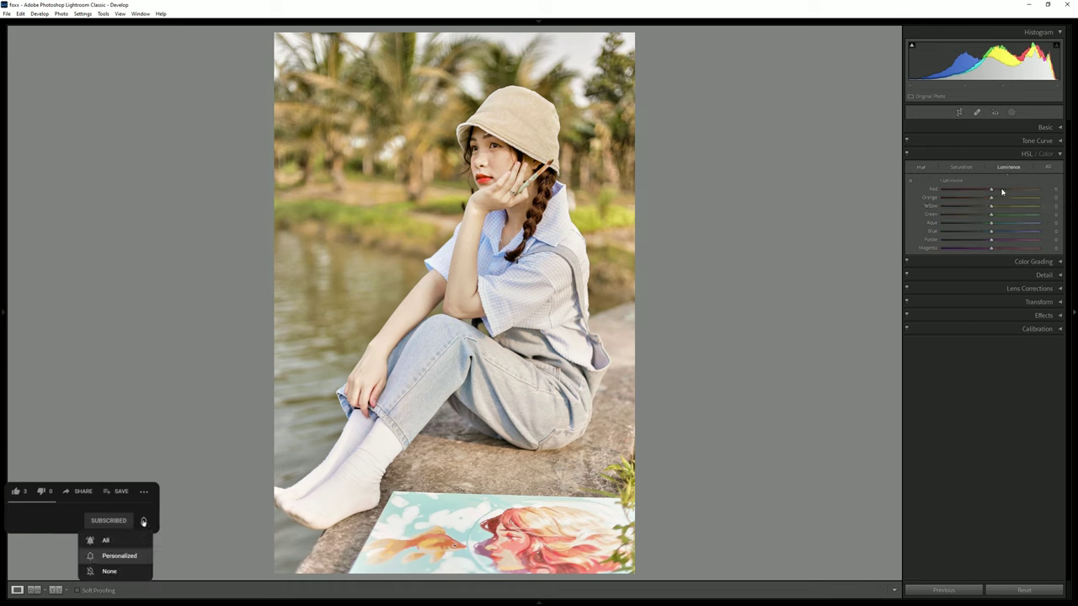
mouse_move(992, 208)
left_mouse_down()
mouse_move(979, 215)
mouse_move(989, 209)
left_mouse_up()
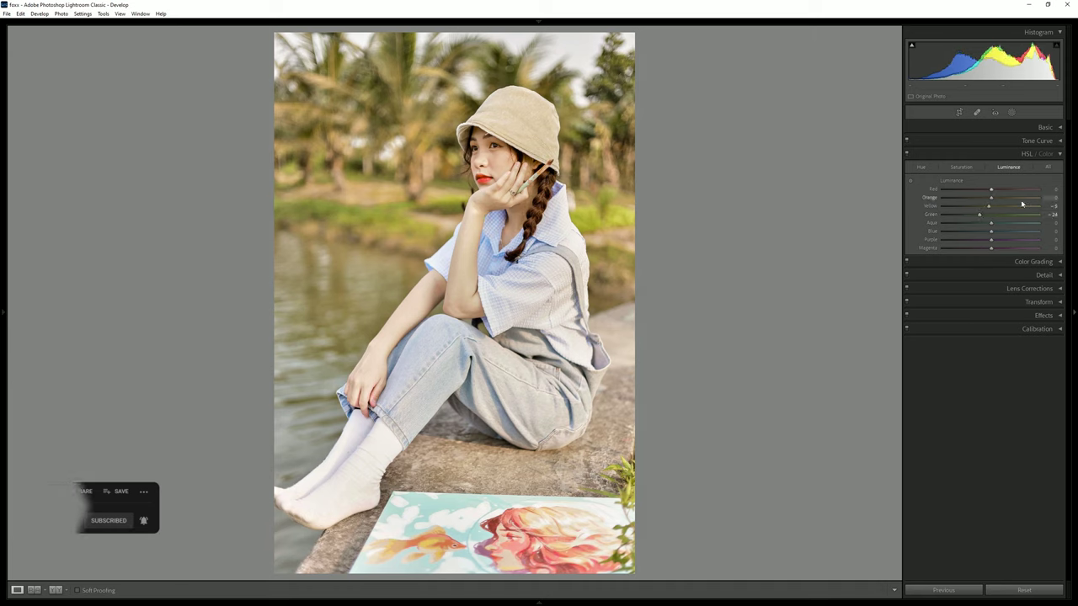
left_click_drag(991, 232, 978, 232)
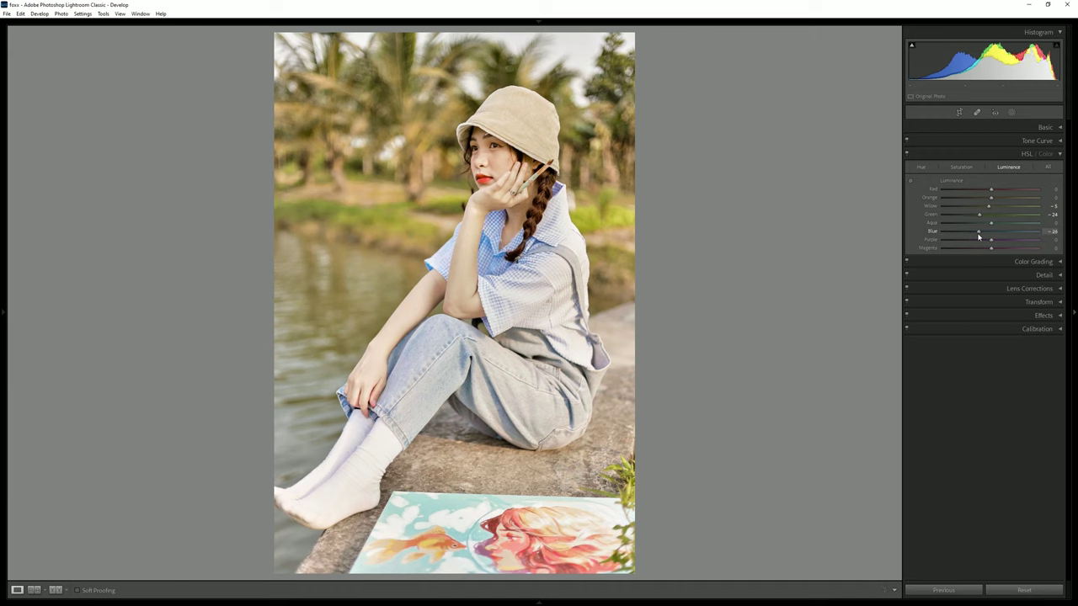
left_click(1044, 154)
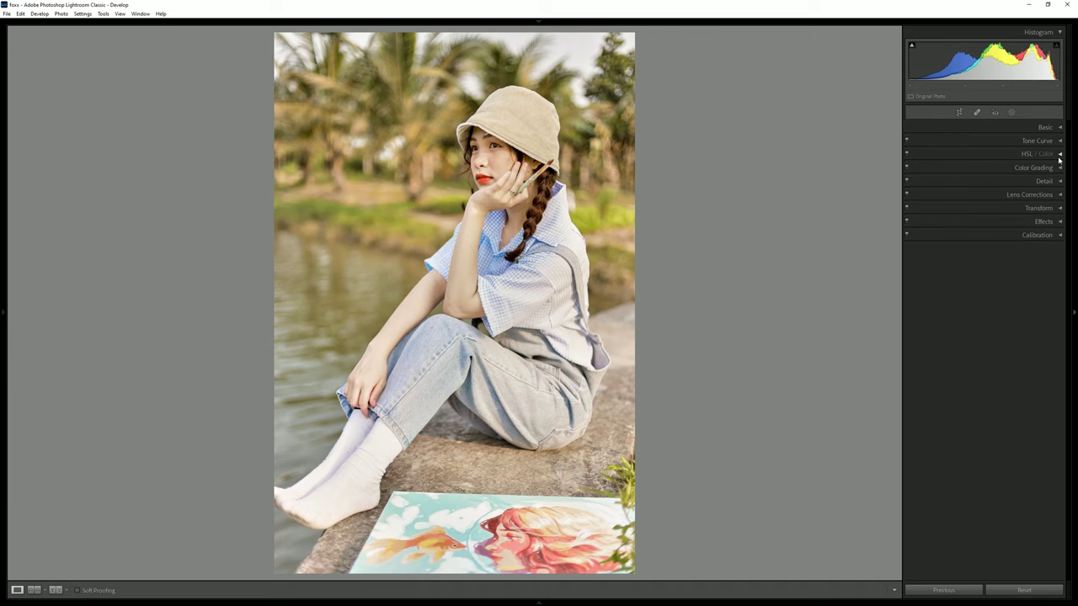
Step: Tint the Color Grading shadows blue-purple toward hue 262
left_click(1051, 167)
left_click(985, 182)
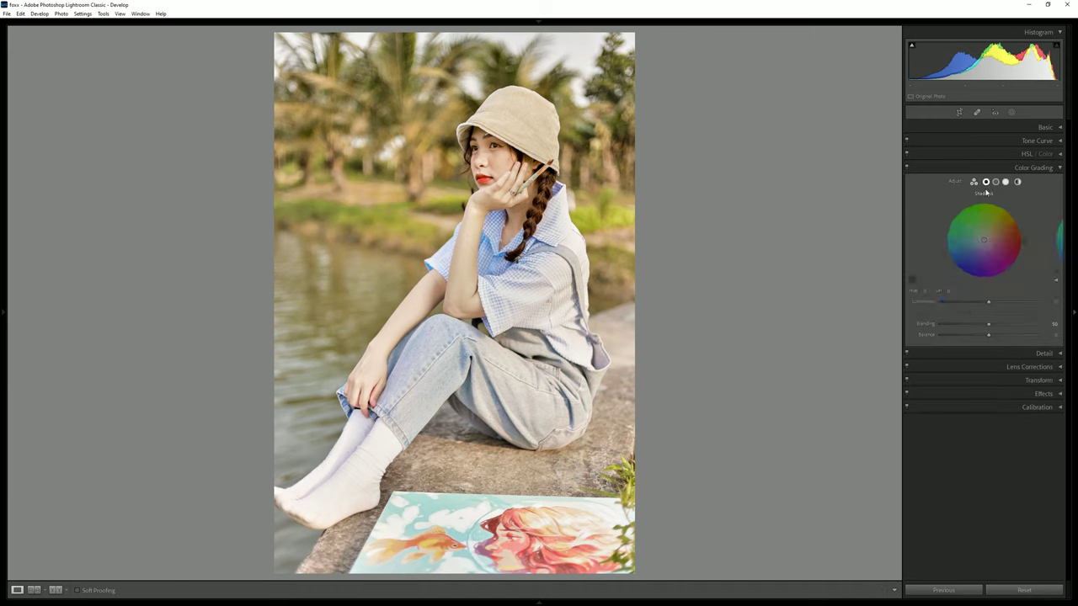
left_click(951, 290)
type("50")
key("Return")
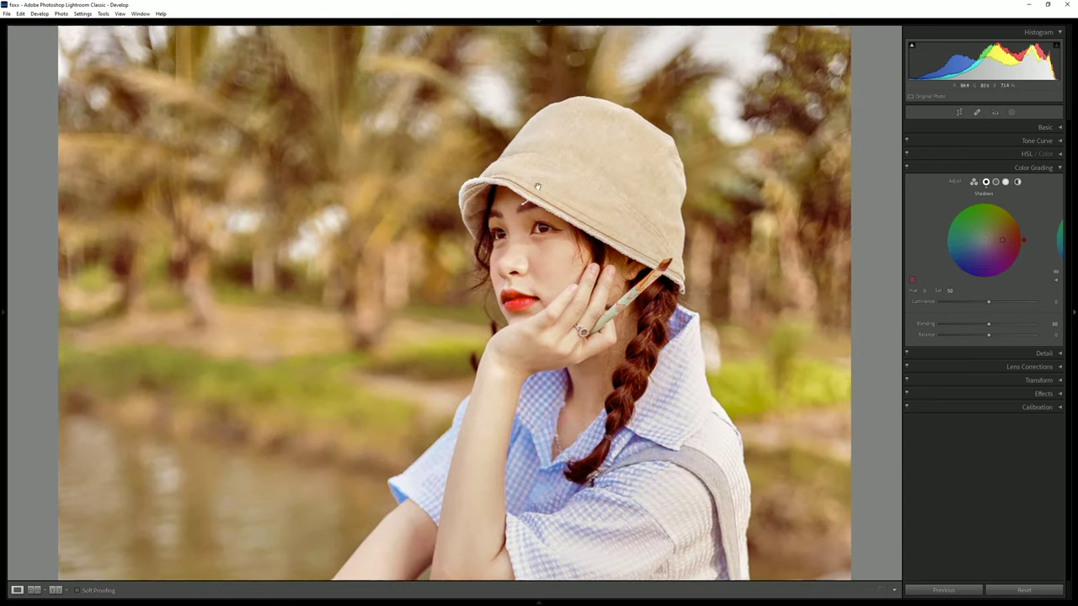
left_click_drag(1023, 240, 987, 280)
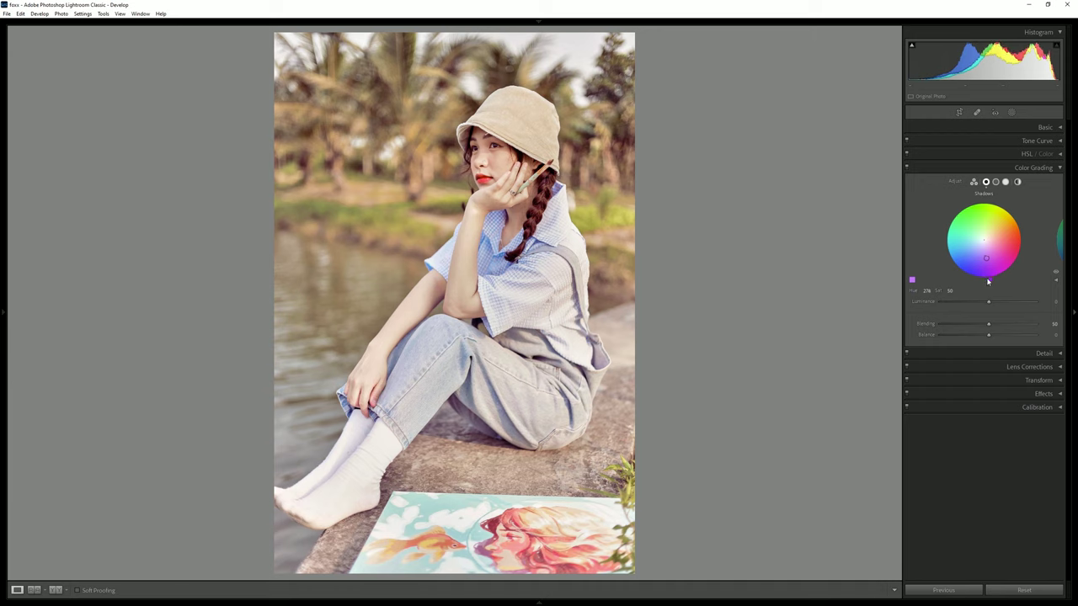
mouse_move(990, 284)
left_mouse_down()
mouse_move(967, 275)
mouse_move(982, 257)
left_mouse_up()
Step: Settle the shadows saturation at 25 after previewing it at 100
left_click(950, 291)
type("20")
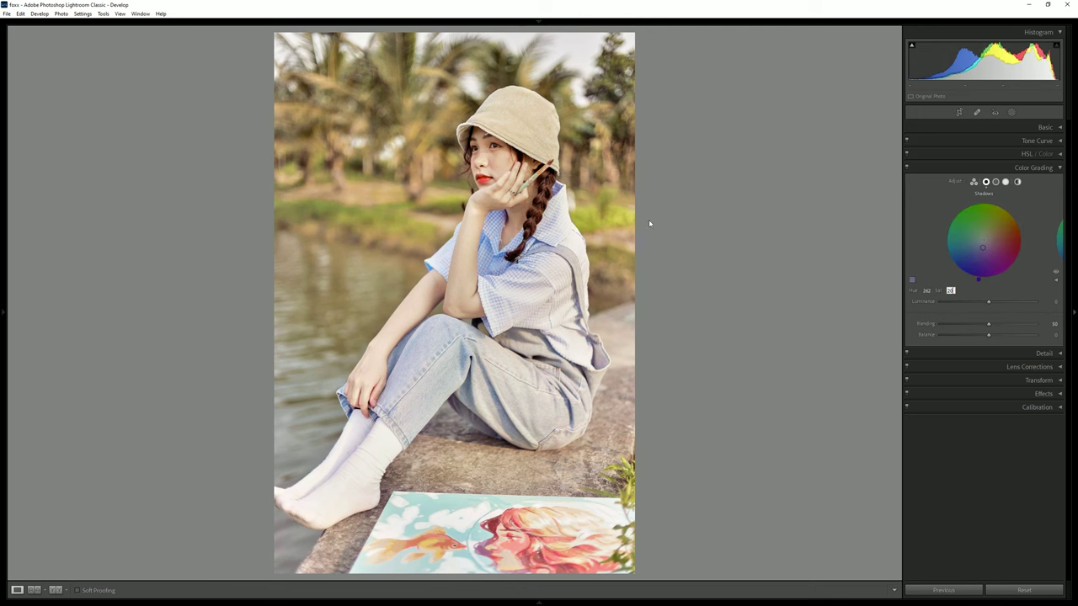
left_click(522, 193)
left_click(950, 290)
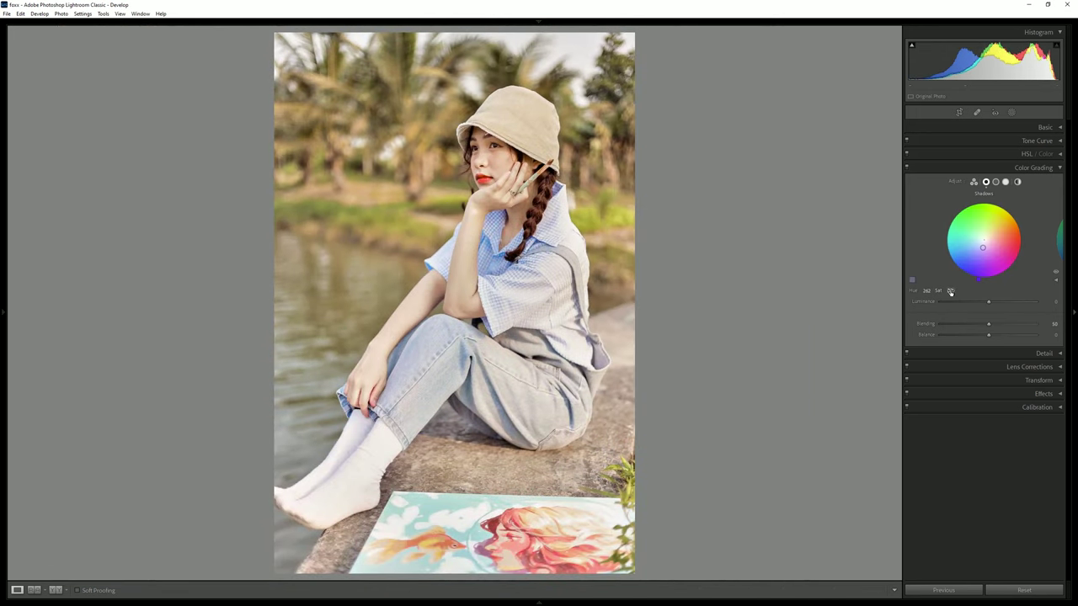
type("100")
key("Return")
type("25")
key("Return")
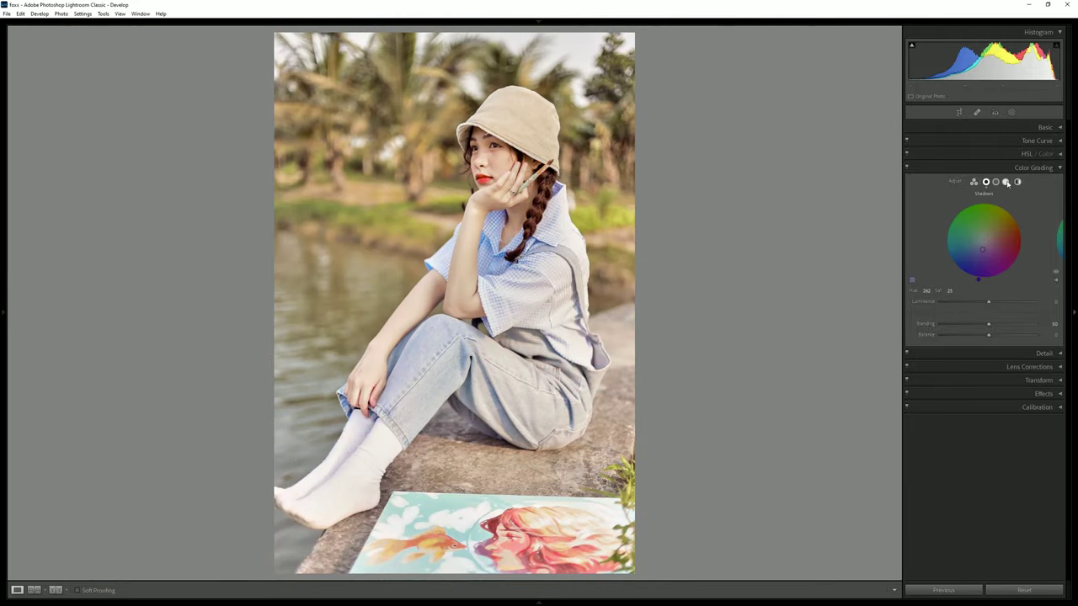
Step: Tint the highlights and warm the midtones toward yellow on their grading wheels
left_click(1006, 182)
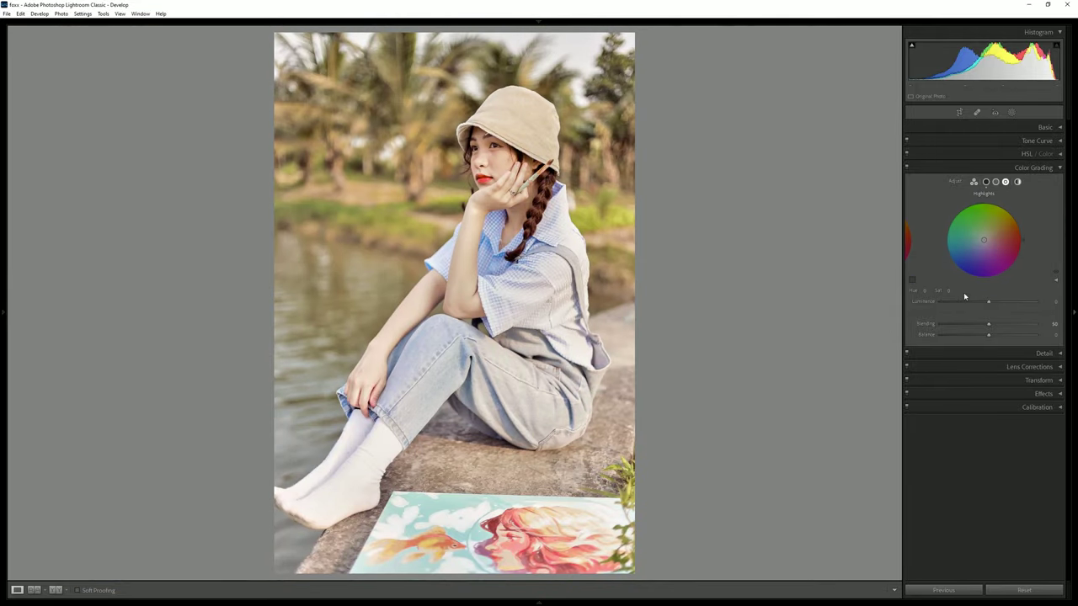
left_click_drag(982, 242, 1005, 206)
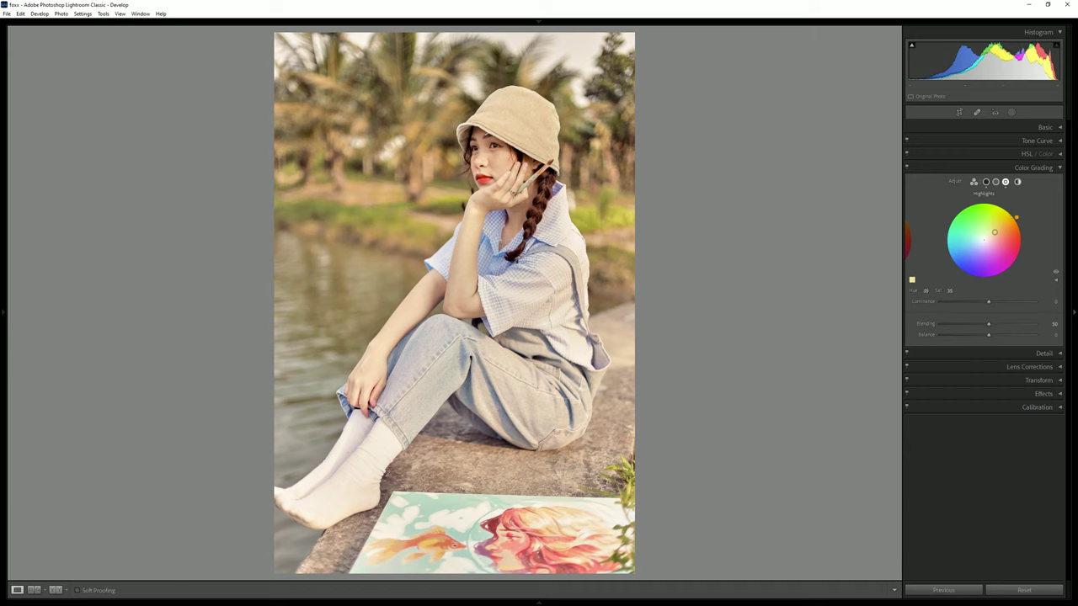
mouse_move(1004, 206)
left_mouse_down()
mouse_move(971, 203)
mouse_move(1004, 207)
mouse_move(985, 237)
left_mouse_up()
left_click(995, 181)
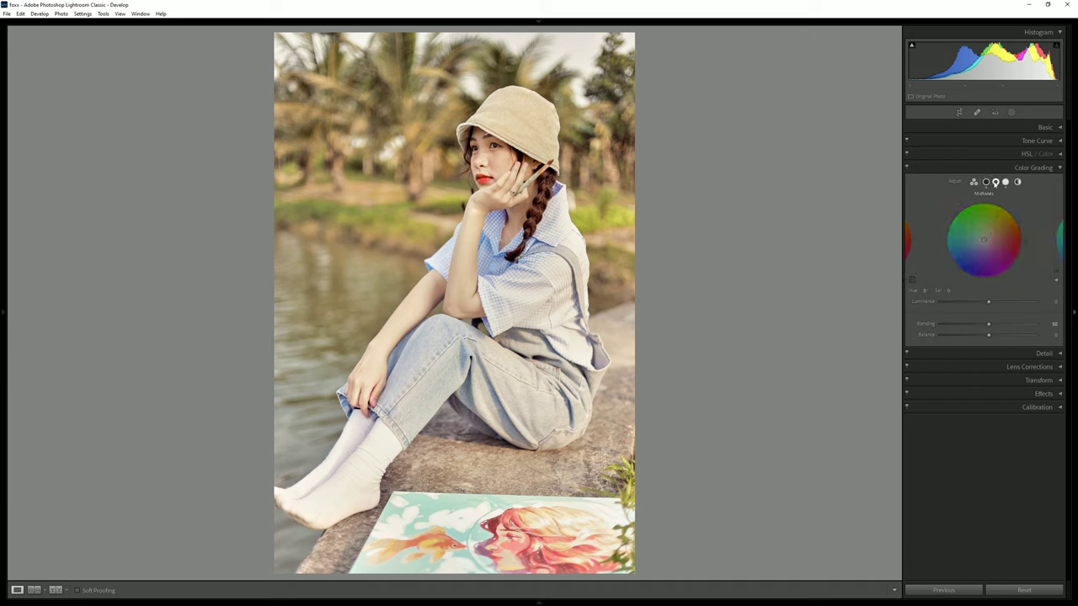
mouse_move(985, 241)
left_mouse_down()
mouse_move(993, 224)
mouse_move(1020, 225)
mouse_move(989, 238)
left_mouse_up()
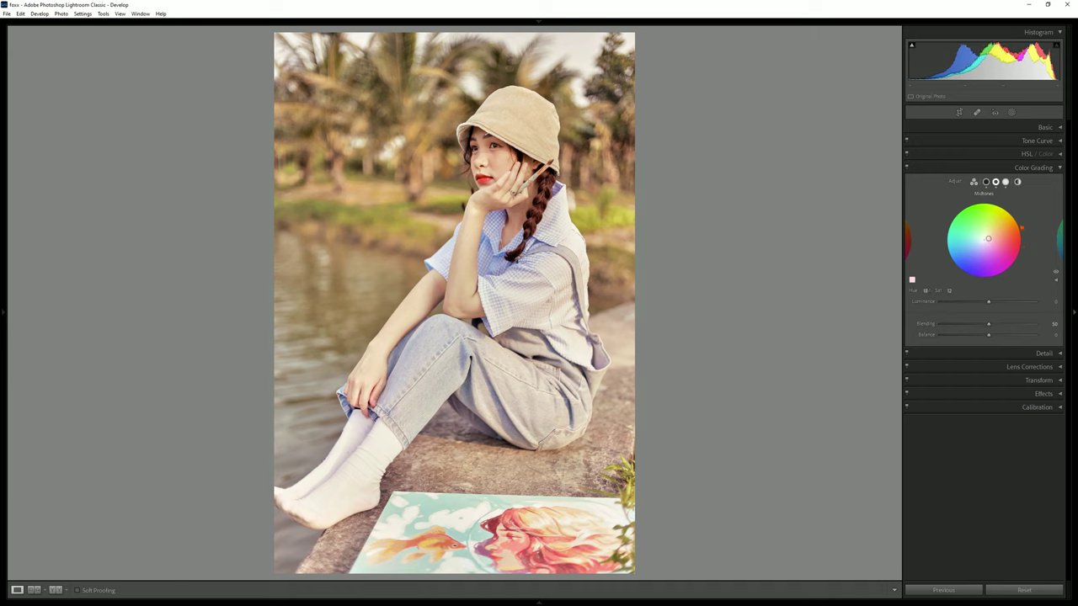
Step: Set Calibration Shadows tint to -15, shift Green Primary hue, and set Blue Primary saturation to +14
left_click(906, 168)
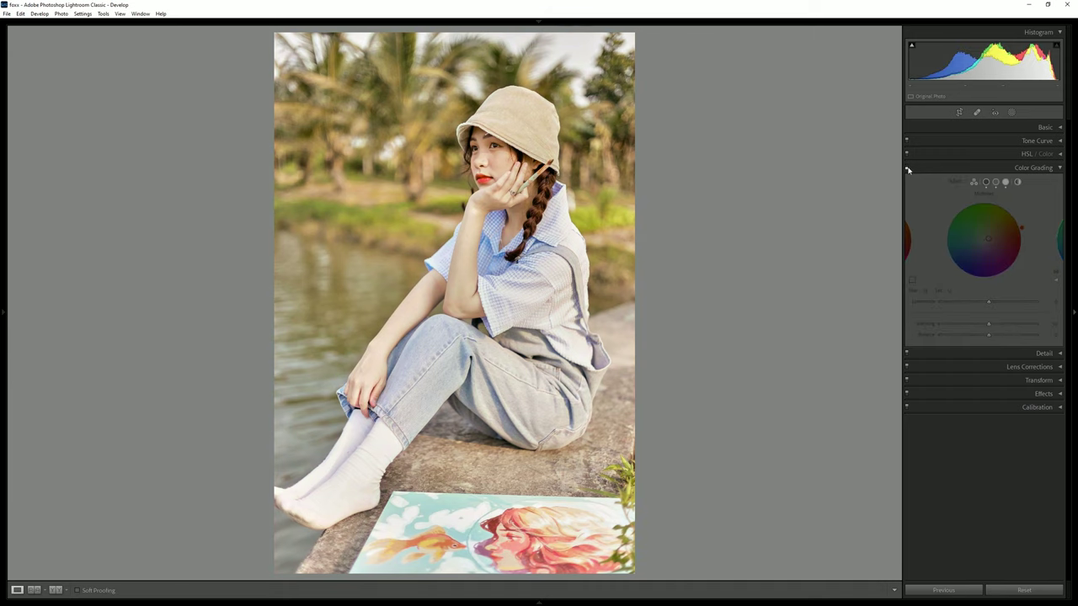
left_click(979, 172)
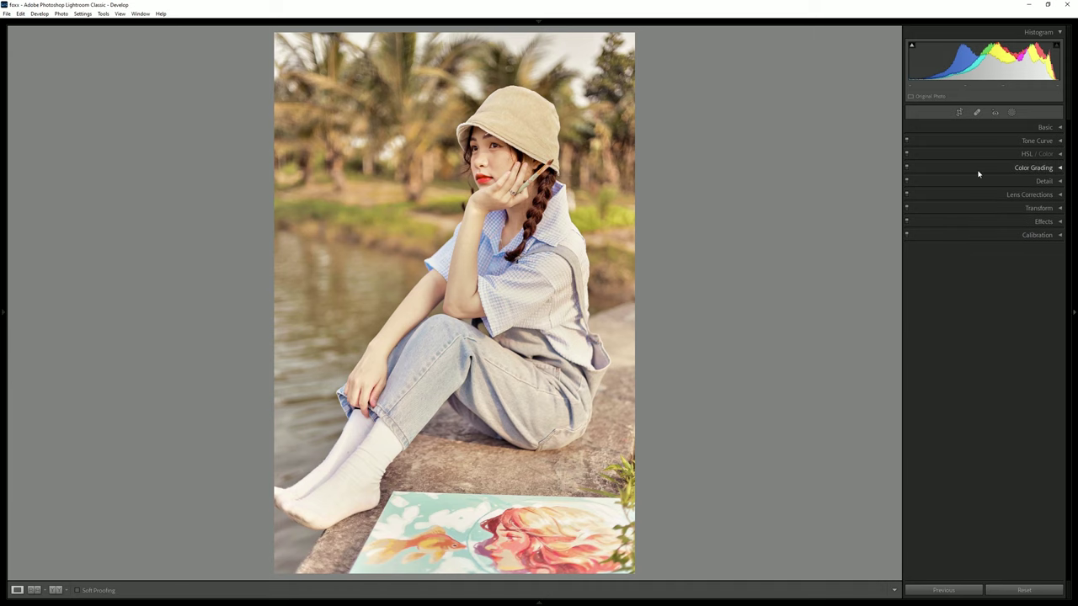
left_click(1036, 236)
mouse_move(986, 272)
left_mouse_down()
mouse_move(995, 272)
mouse_move(982, 272)
mouse_move(987, 298)
left_mouse_up()
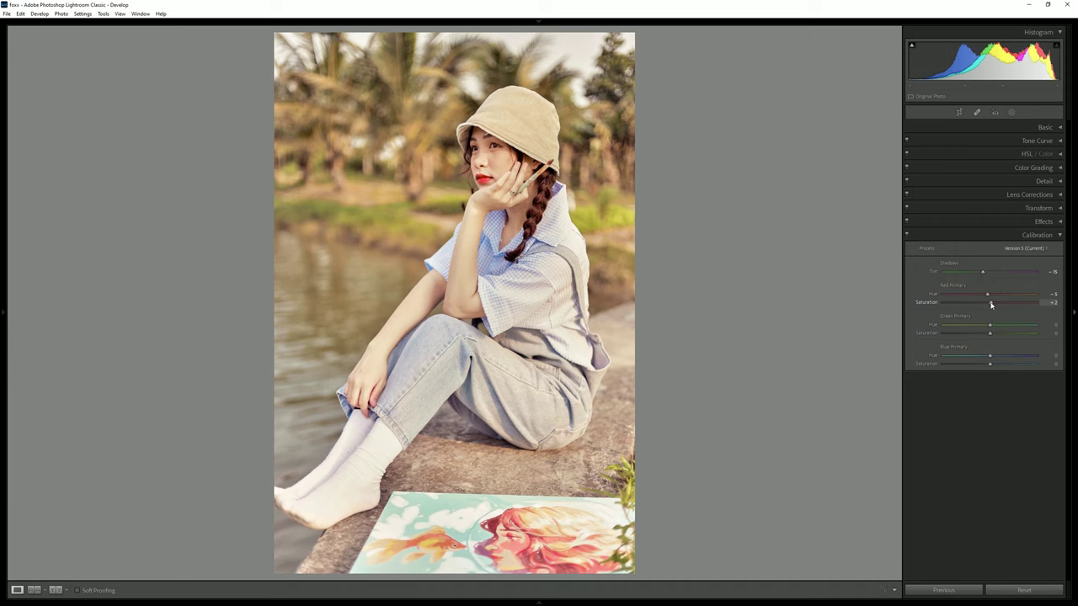
mouse_move(983, 328)
left_mouse_down()
mouse_move(964, 328)
mouse_move(988, 335)
left_mouse_up()
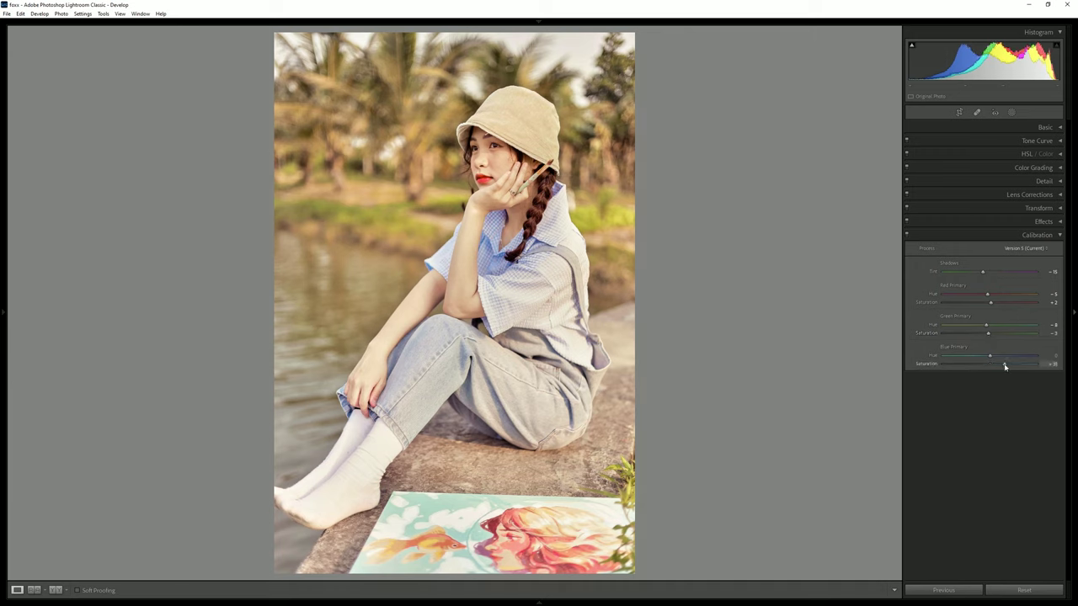
left_click_drag(1004, 367, 992, 356)
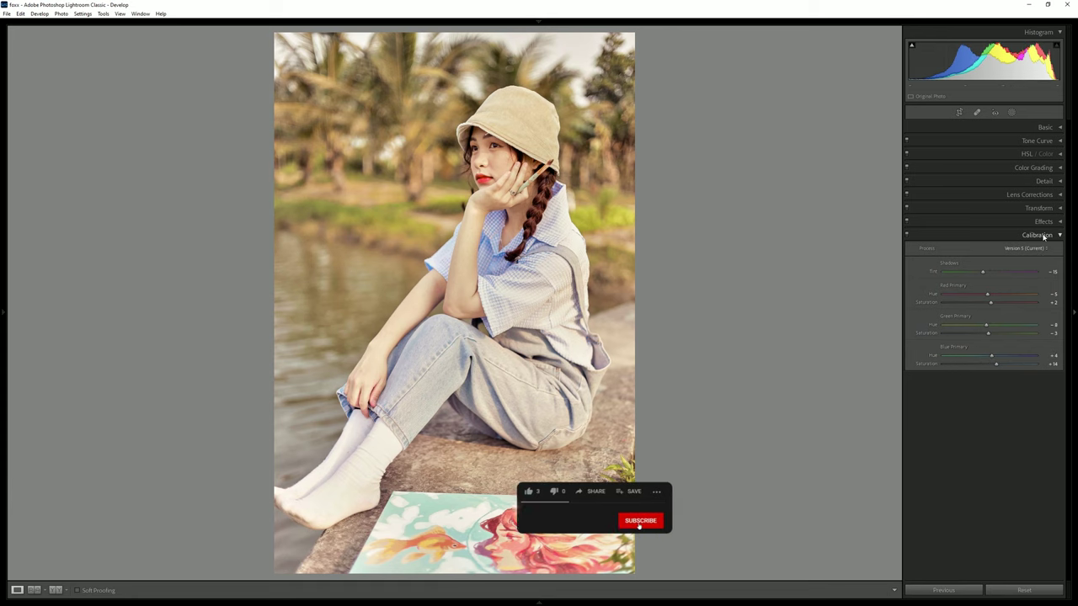
left_click(1042, 235)
Step: Add a -8 post-crop vignette and grain at Amount 31, Size 78
left_click(1048, 222)
left_click_drag(990, 253, 981, 264)
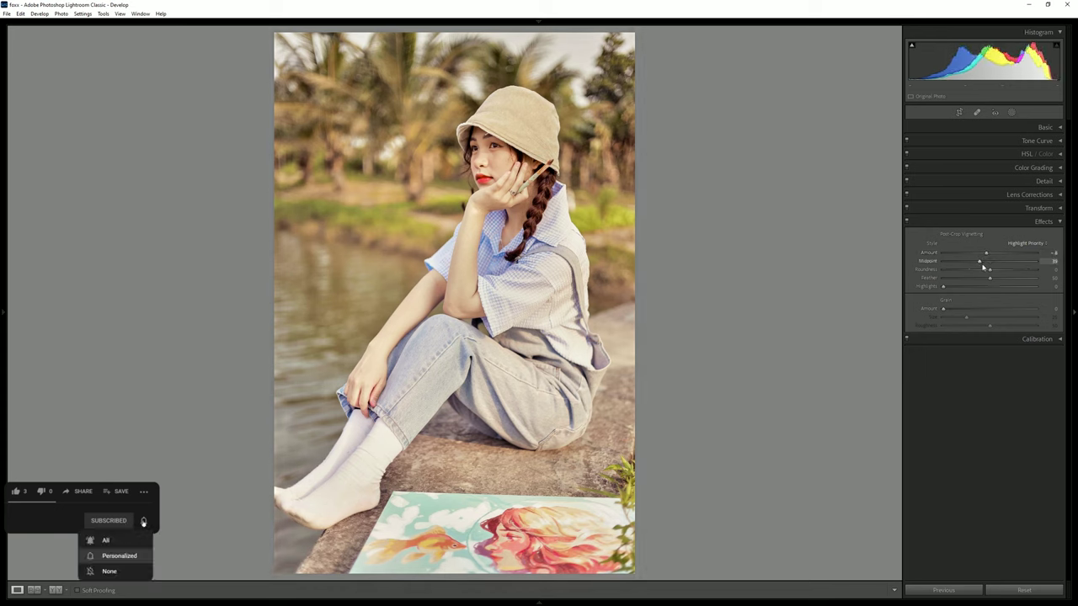
left_click_drag(943, 308, 989, 317)
left_click(505, 196)
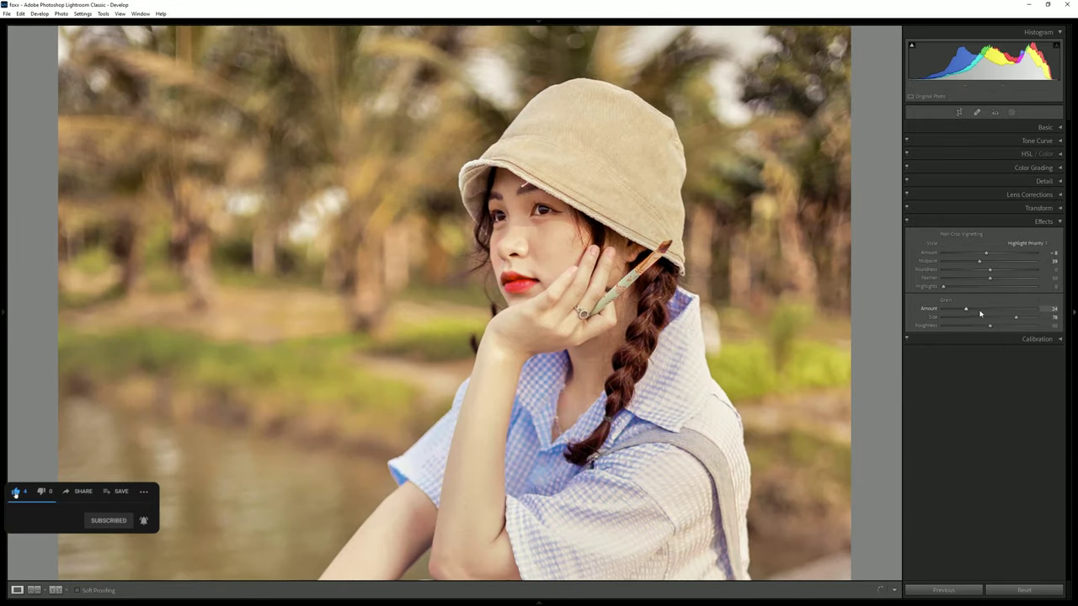
left_click_drag(966, 308, 971, 308)
left_click(574, 235)
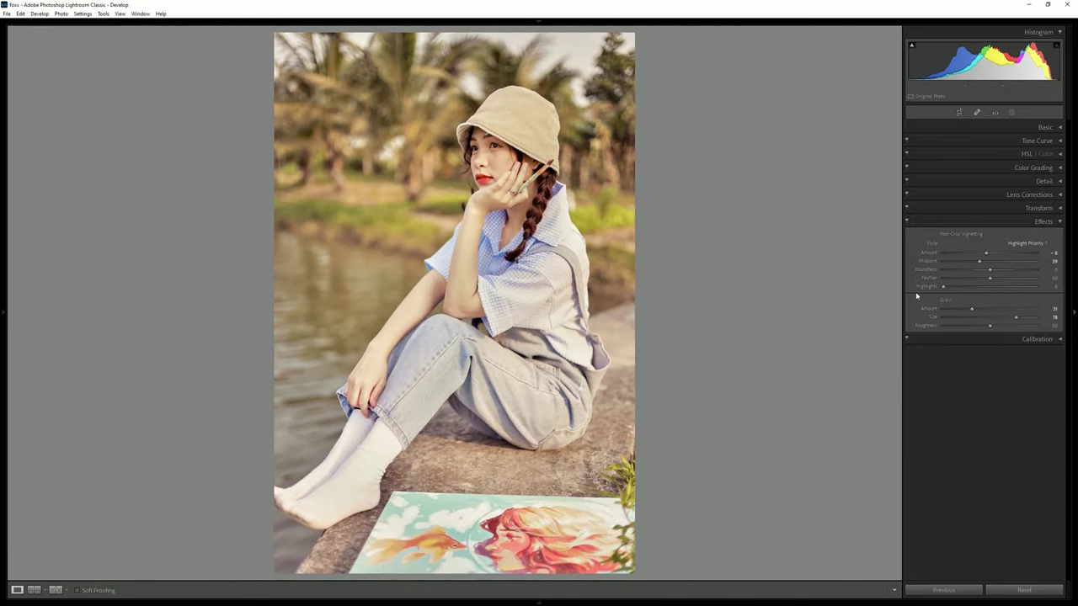
left_click(1046, 222)
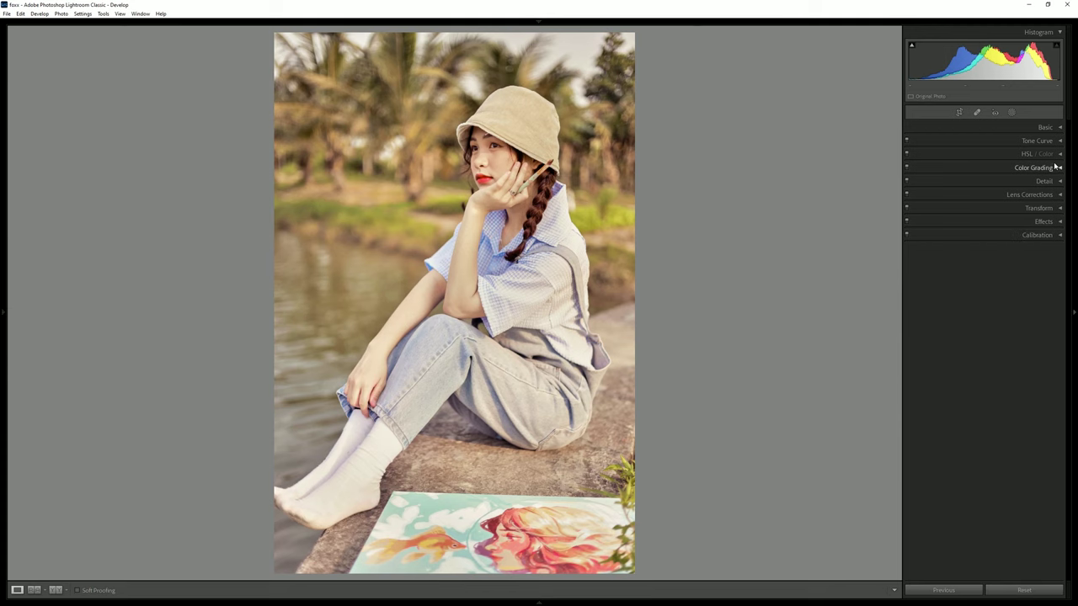
Step: Set Red saturation to about -30 and Red luminance to about -10 in HSL
left_click(1054, 154)
left_click(961, 167)
left_click_drag(991, 190, 973, 192)
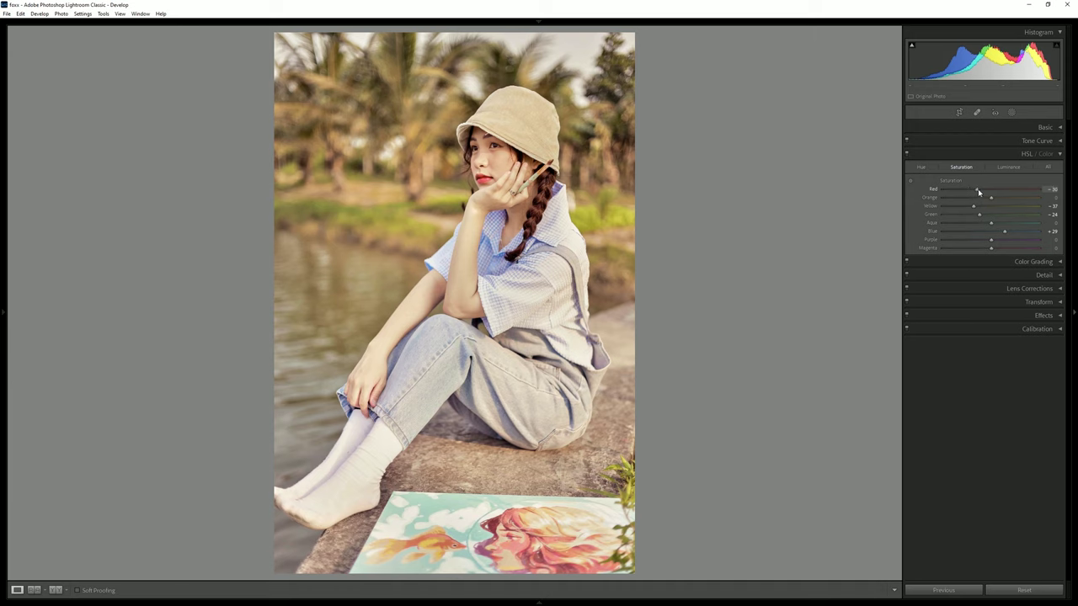
left_click(1007, 168)
left_click_drag(991, 190, 976, 193)
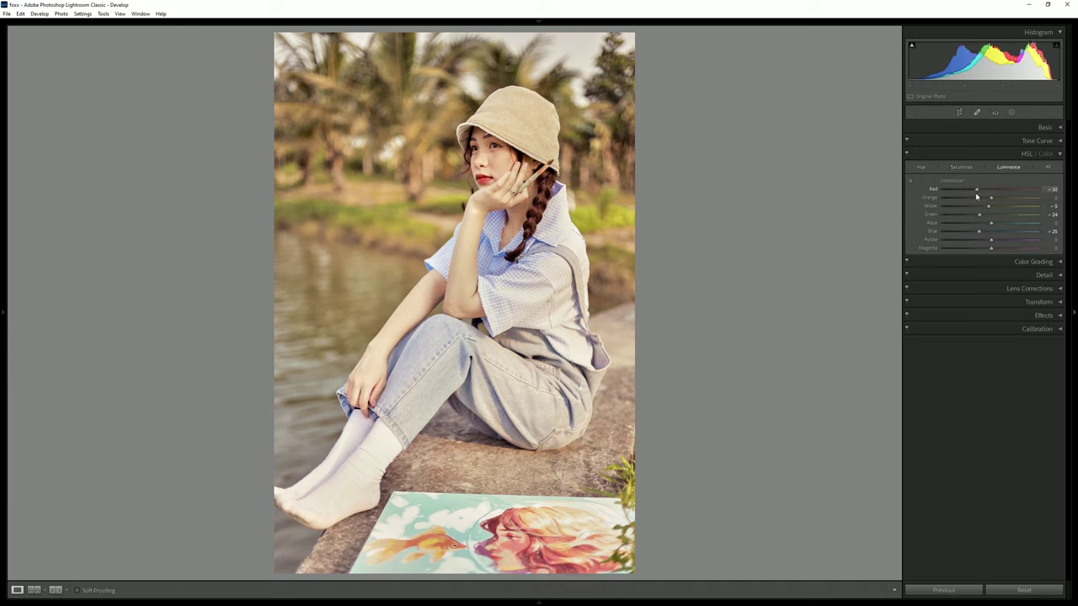
left_click(962, 167)
left_click_drag(970, 192, 972, 193)
Step: Add and nudge several blue-channel curve points, raising input 162 to 166
left_click(1057, 154)
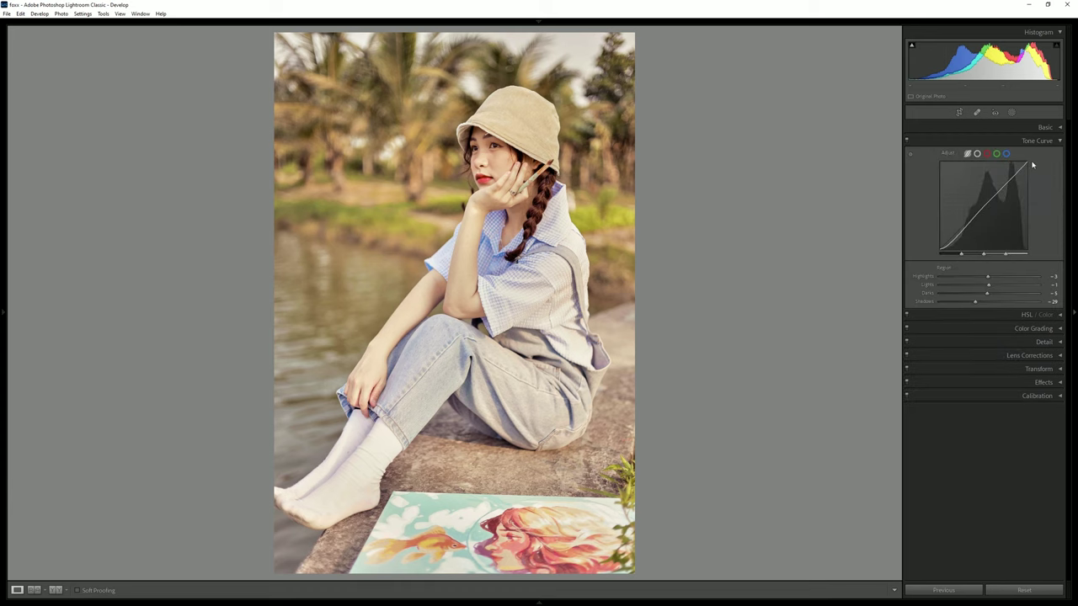
left_click(1006, 154)
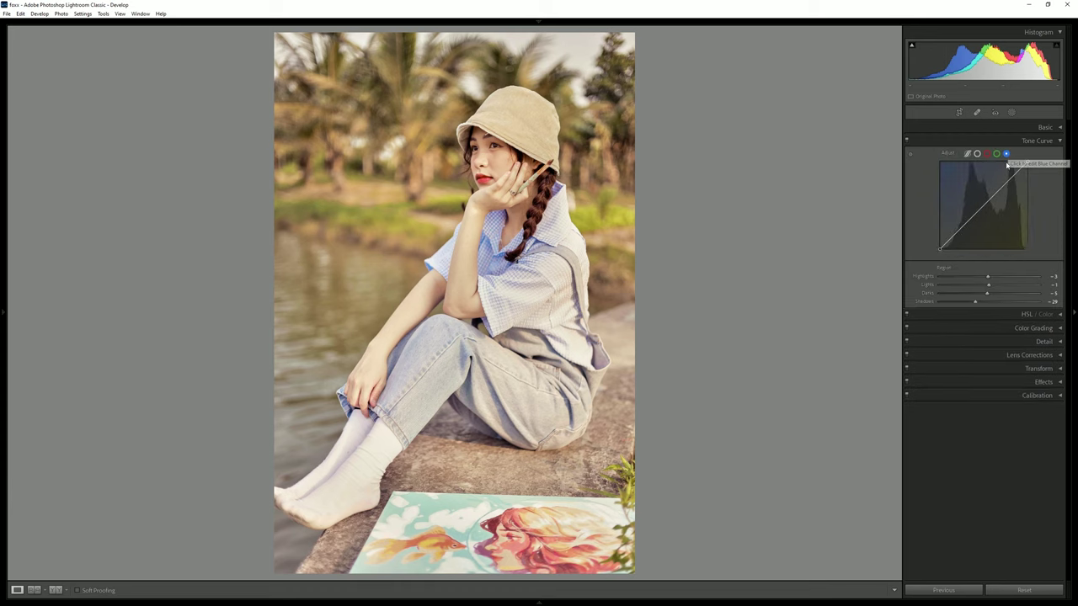
left_click(1005, 182)
left_click(986, 205)
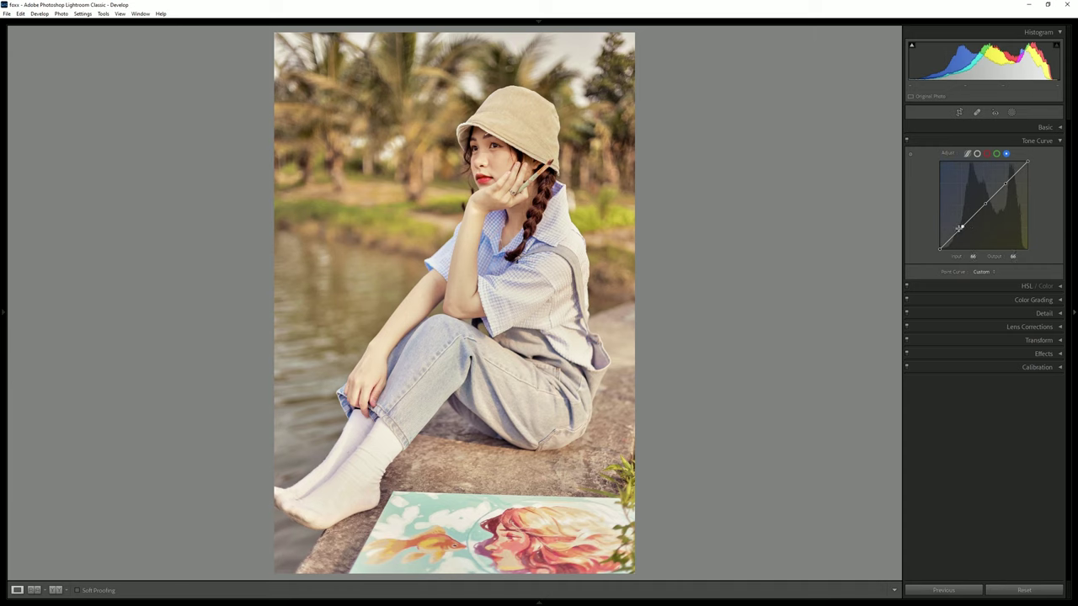
left_click_drag(962, 226, 961, 229)
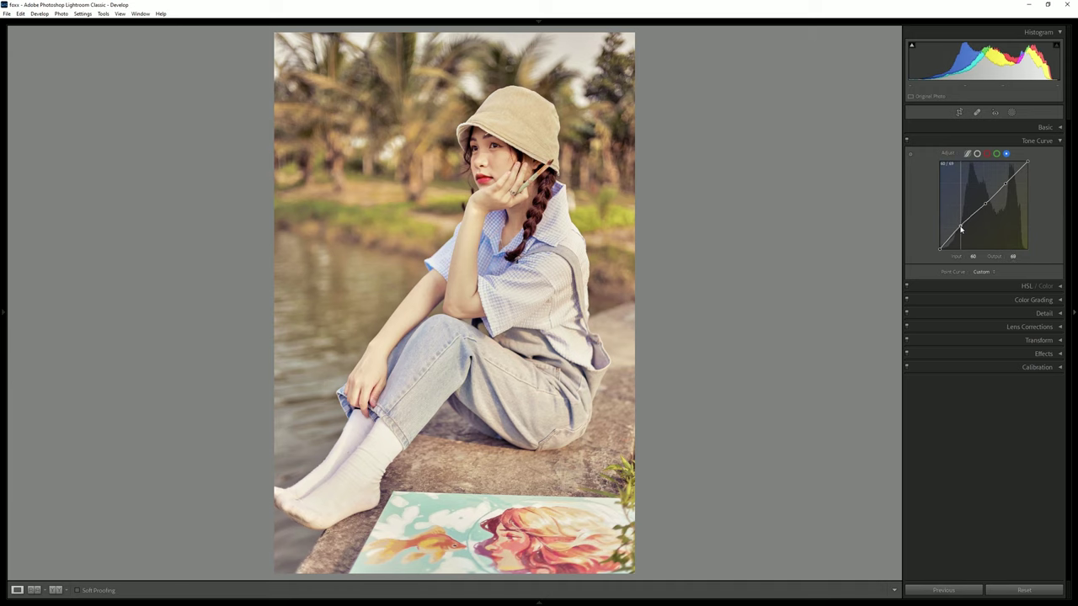
left_click_drag(984, 206, 985, 210)
left_click_drag(975, 215, 977, 218)
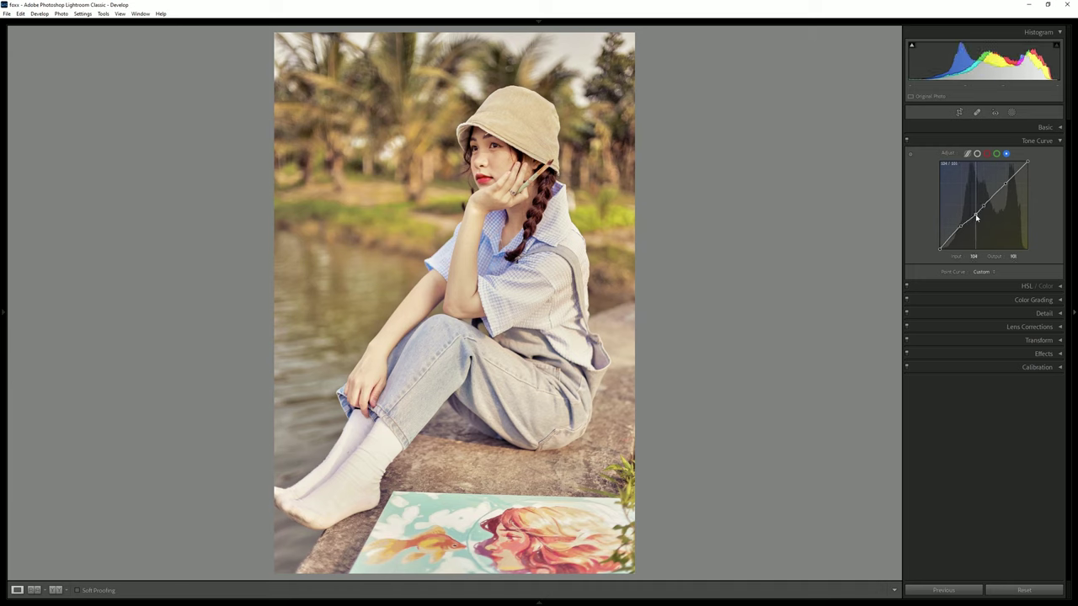
left_click_drag(1005, 182, 1006, 185)
left_click_drag(1027, 159, 1025, 158)
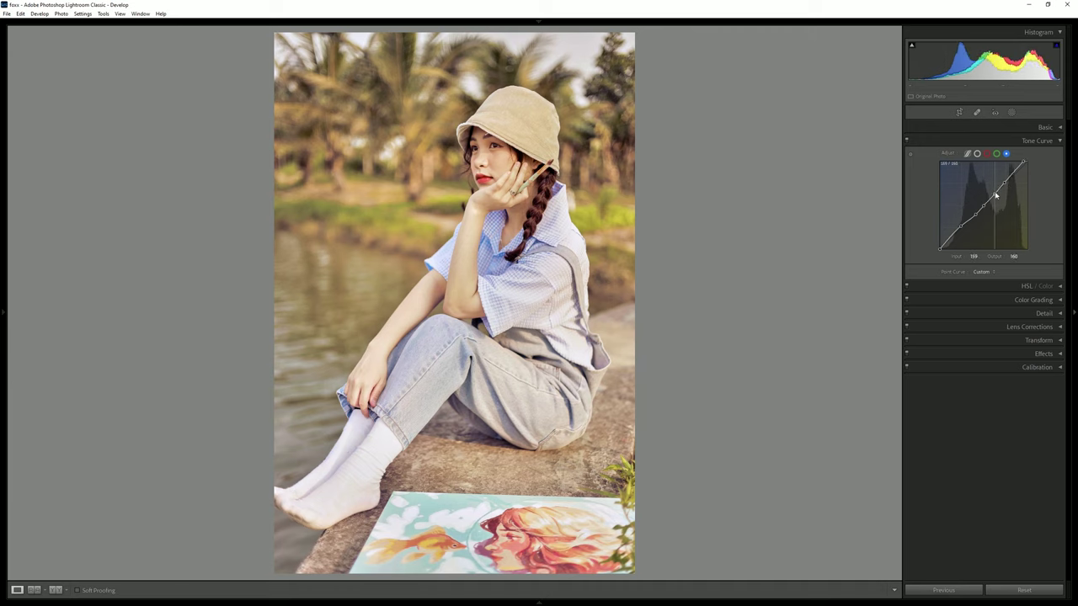
left_click_drag(996, 193, 996, 198)
Step: Lower the Green channel tone curve, input 152 to 146, to tint tones toward magenta
left_click(996, 153)
left_click(1005, 182)
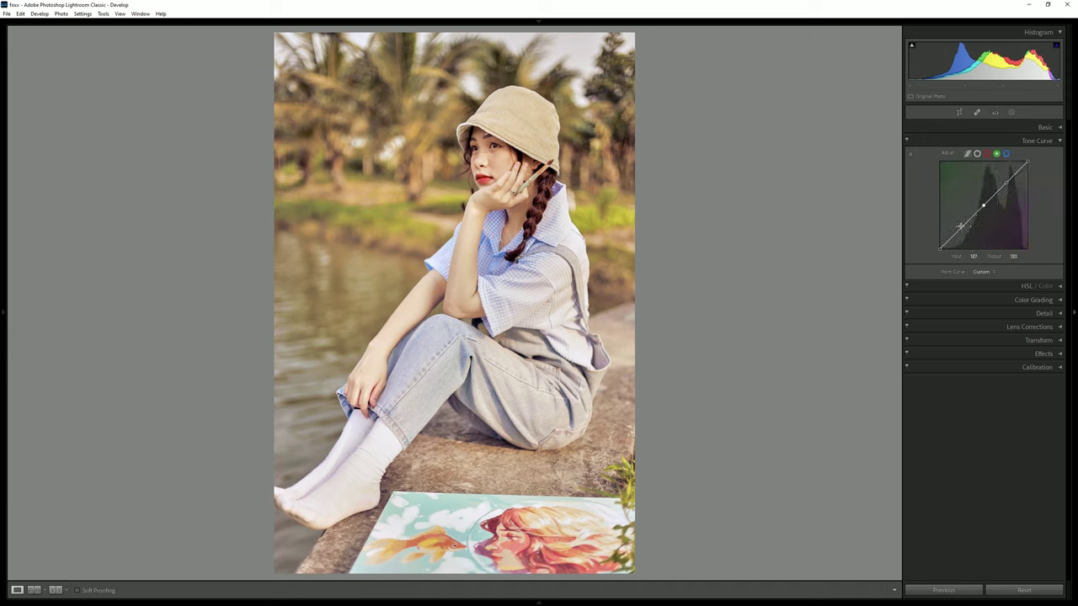
left_click_drag(961, 226, 960, 227)
left_click_drag(981, 211, 980, 213)
left_click_drag(1006, 181, 1006, 187)
left_click_drag(997, 193, 993, 201)
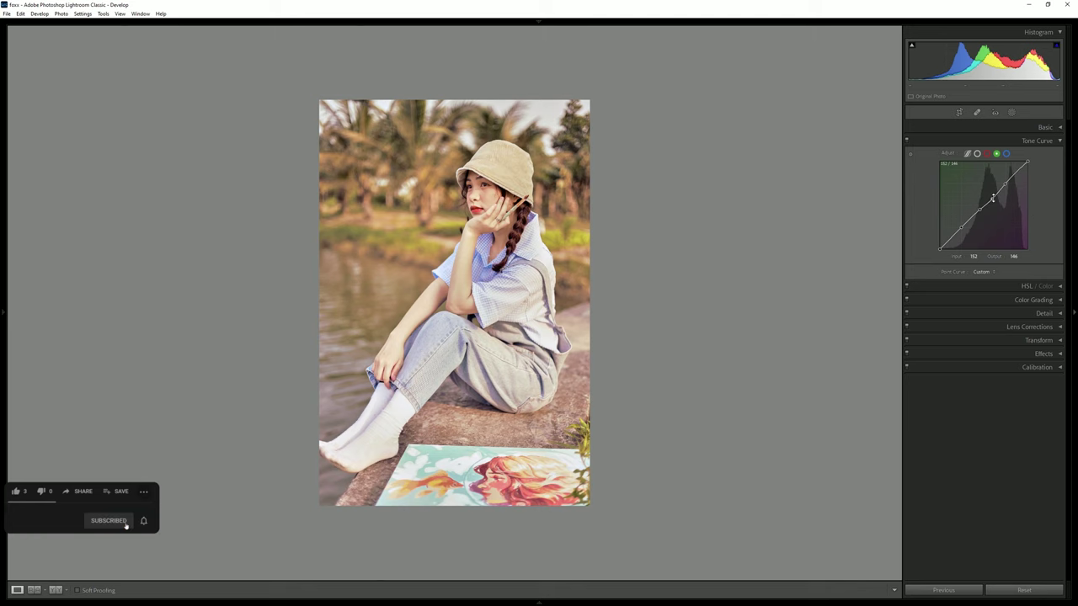
left_click_drag(993, 201, 972, 218)
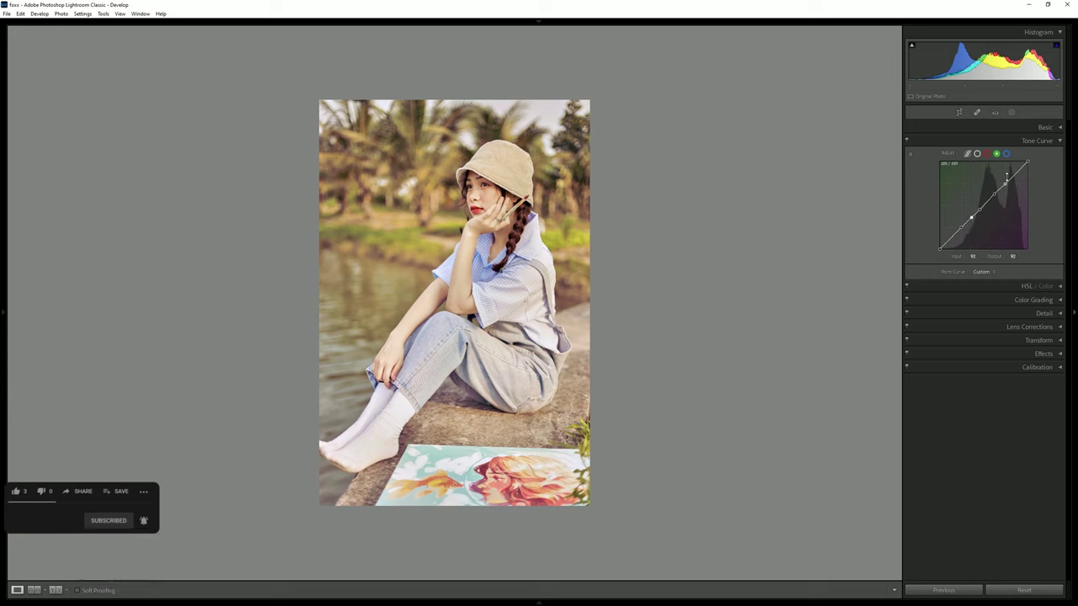
left_click(987, 153)
Step: Add and adjust Red channel curve points in the shadows, midtones and upper tones
left_click(1002, 185)
left_click_drag(960, 228, 962, 232)
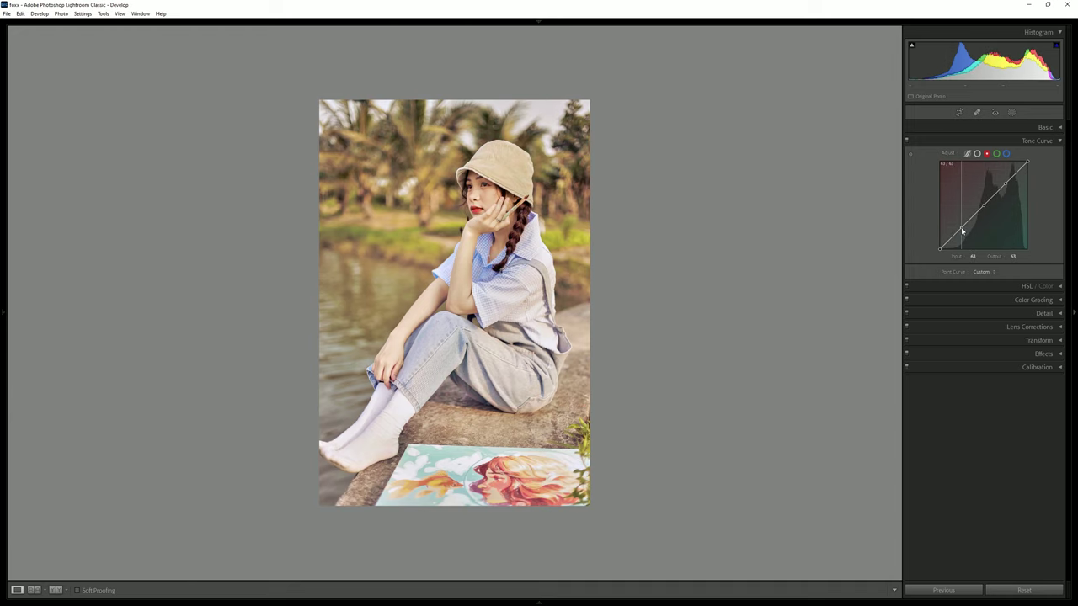
left_click_drag(983, 206, 982, 211)
left_click_drag(1004, 183, 1004, 190)
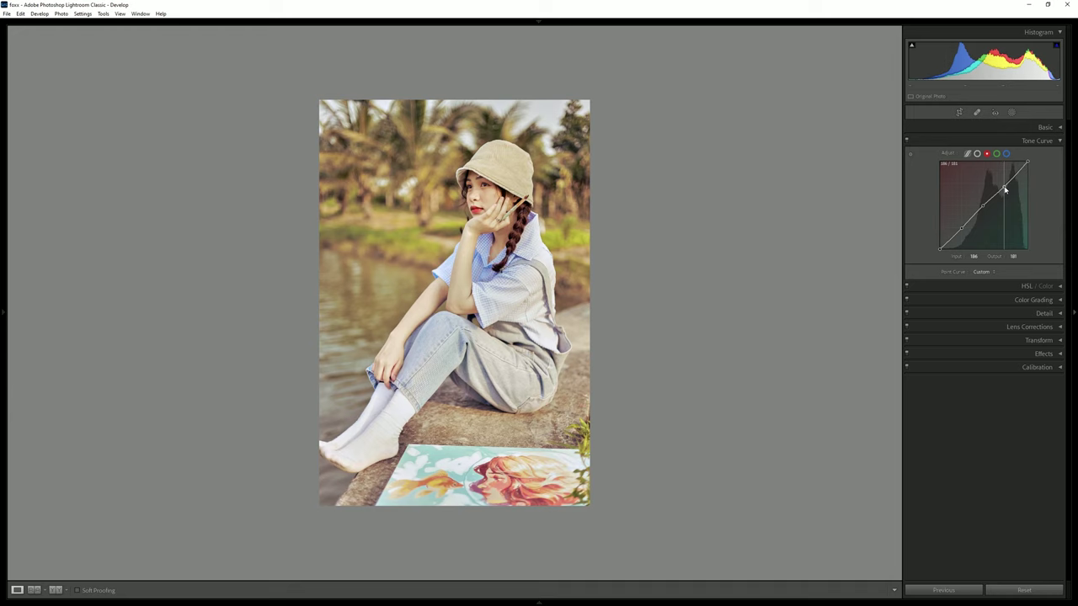
left_click_drag(1005, 189, 1005, 187)
Step: Lower the Blue channel curve highlights, input 193 to 188, to warm the photo
left_click(1004, 154)
left_click(984, 207)
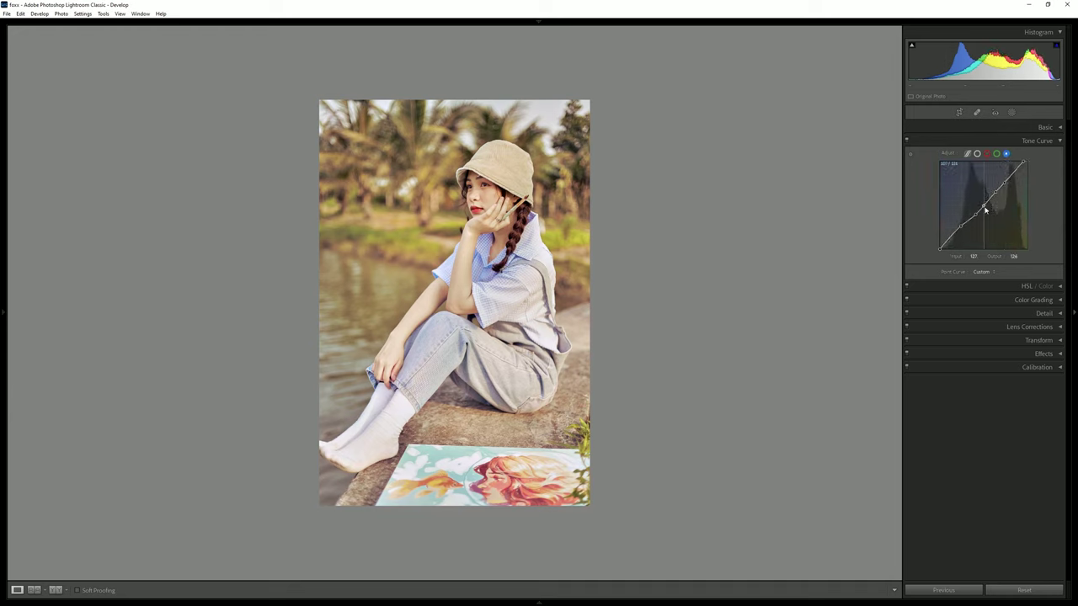
left_click_drag(985, 210, 976, 211)
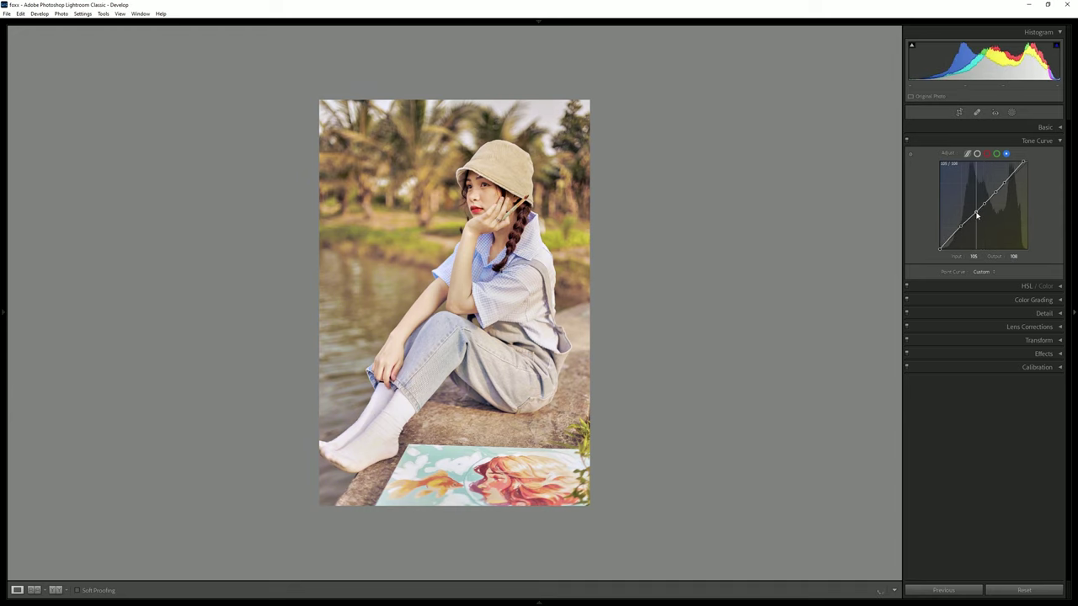
left_click_drag(995, 195, 996, 198)
left_click(495, 201)
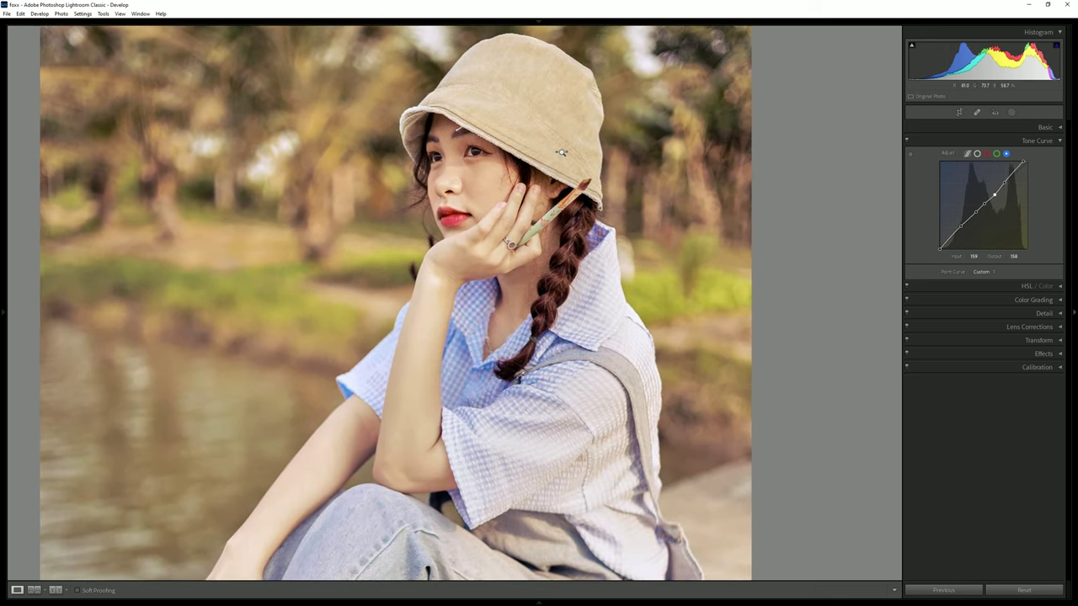
left_click_drag(1003, 181, 1004, 187)
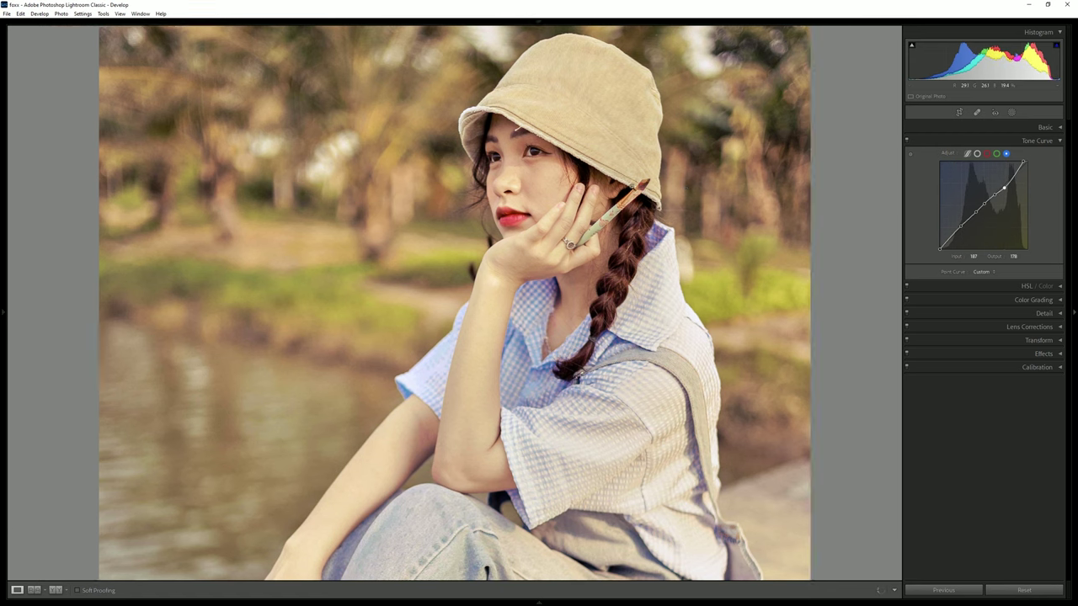
key("z")
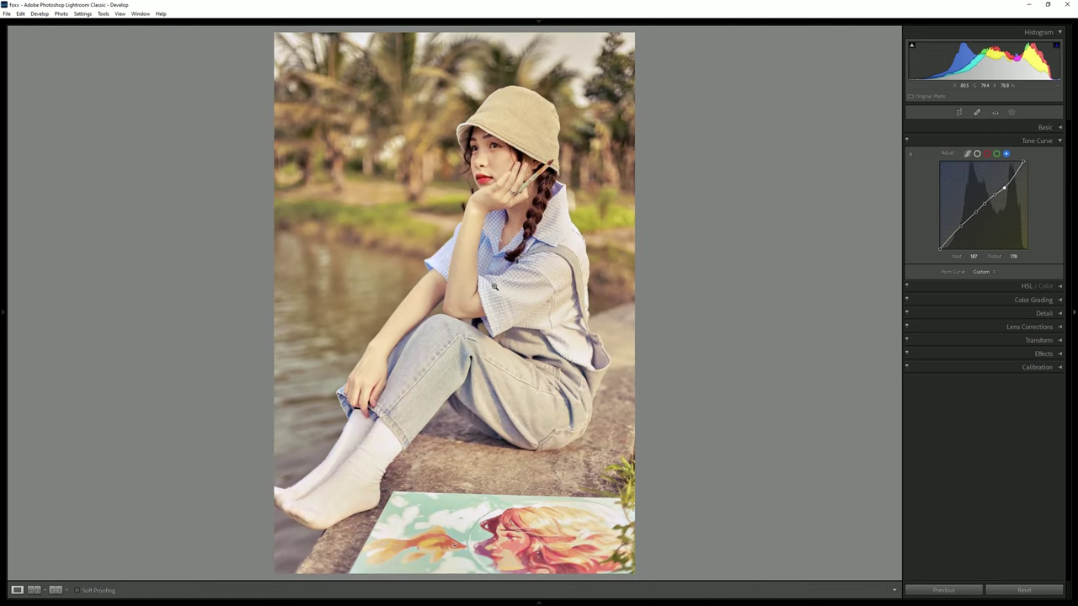
left_click_drag(1005, 187, 1007, 184)
Step: Check the Before/After view, then drag Basic Exposure down to -0.06
left_click(56, 590)
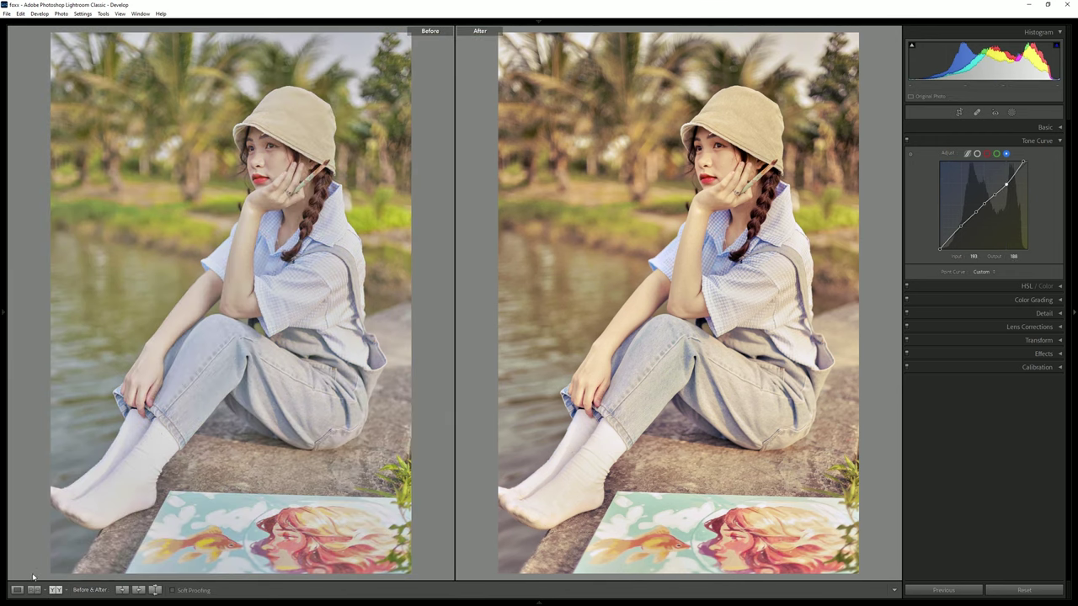
left_click(16, 590)
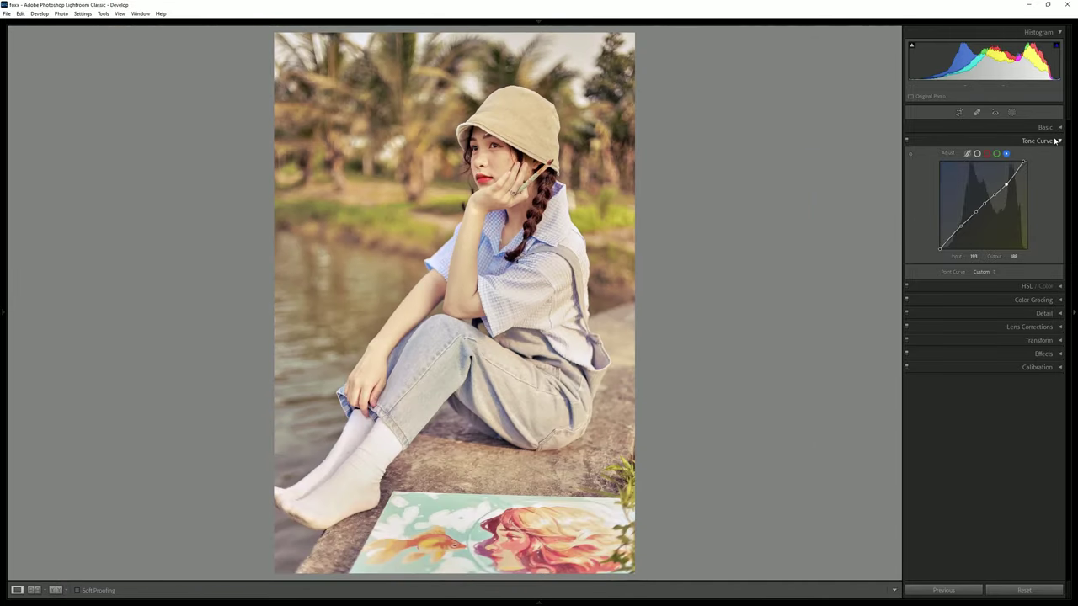
left_click(1044, 126)
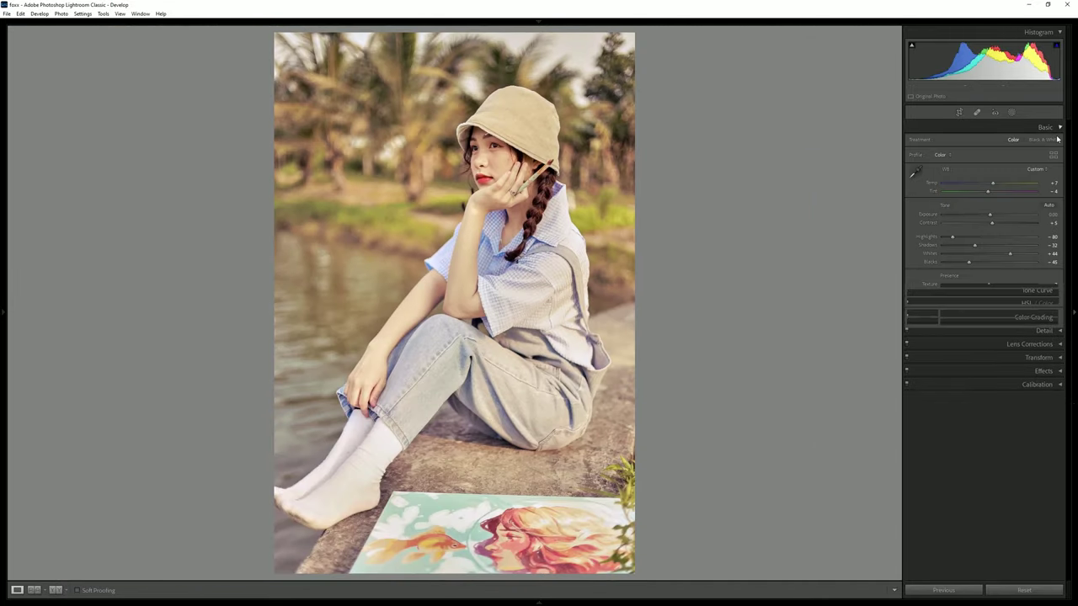
left_click_drag(1002, 217, 990, 215)
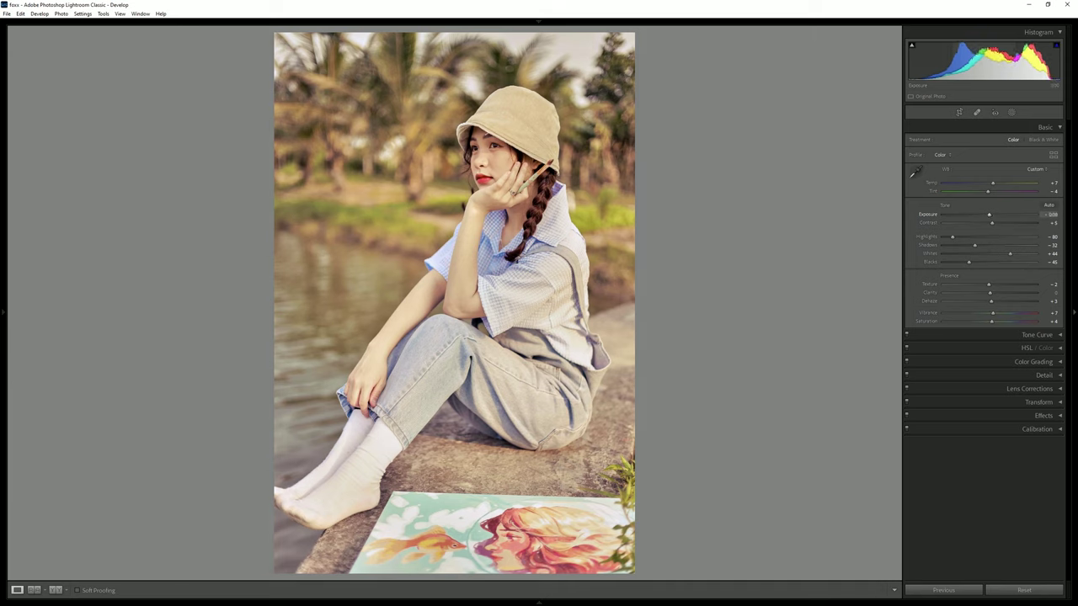
left_click_drag(996, 60, 998, 60)
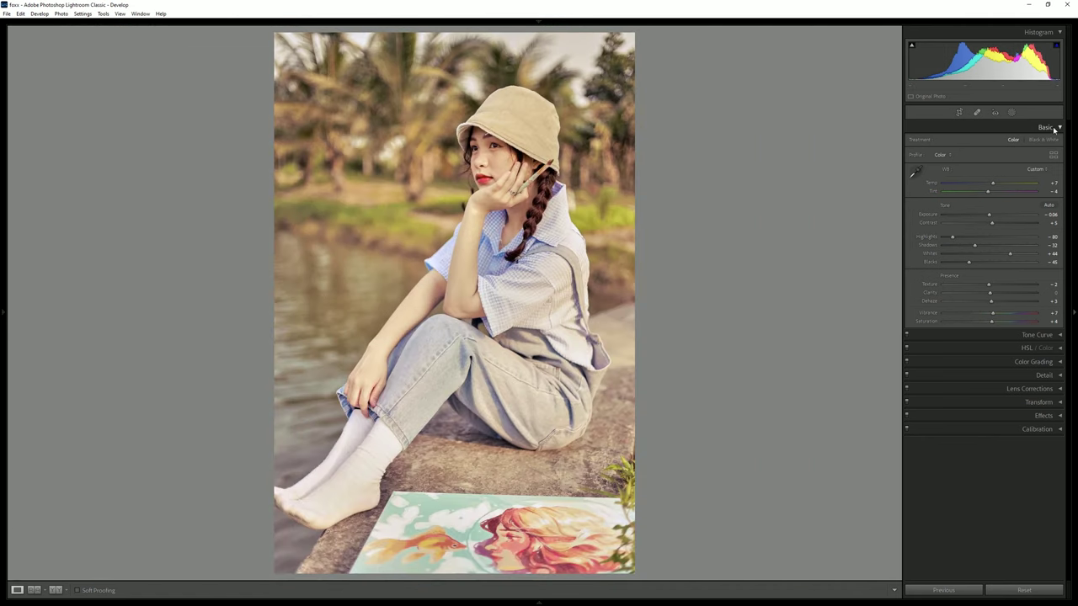
left_click(1054, 127)
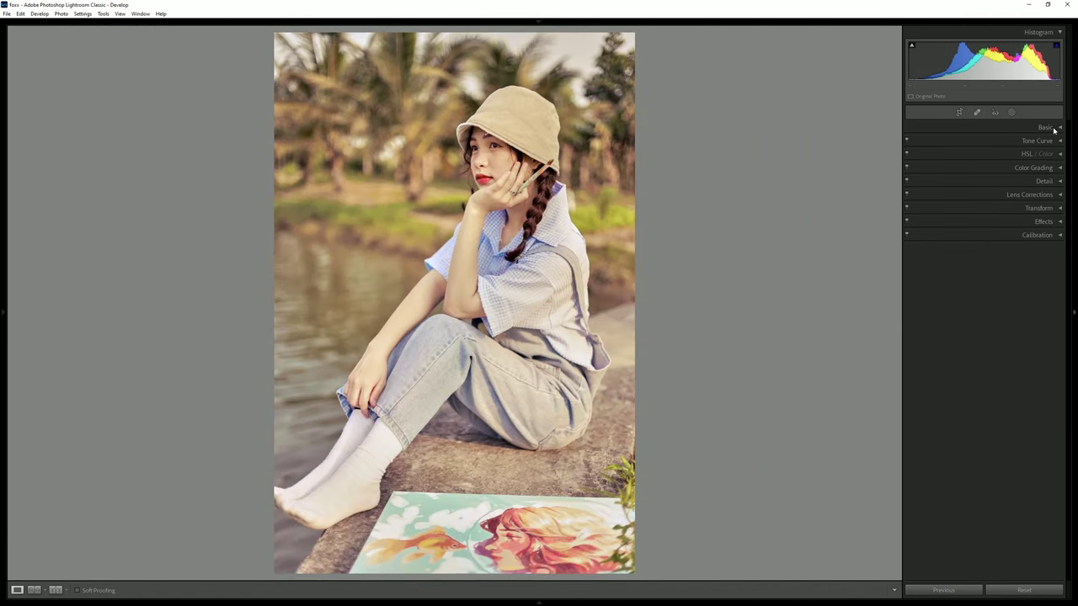
Step: Lower HSL luminance for green, orange, blue and purple, with a small blue-curve tweak
left_click(1054, 154)
left_click(1008, 169)
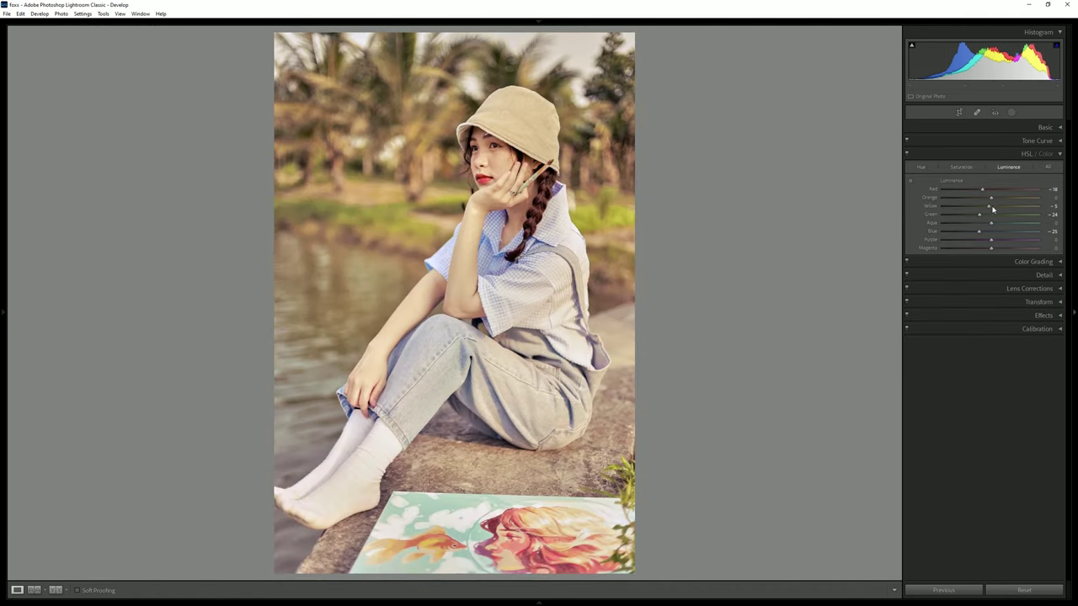
mouse_move(980, 215)
left_mouse_down()
mouse_move(967, 220)
mouse_move(991, 208)
left_mouse_up()
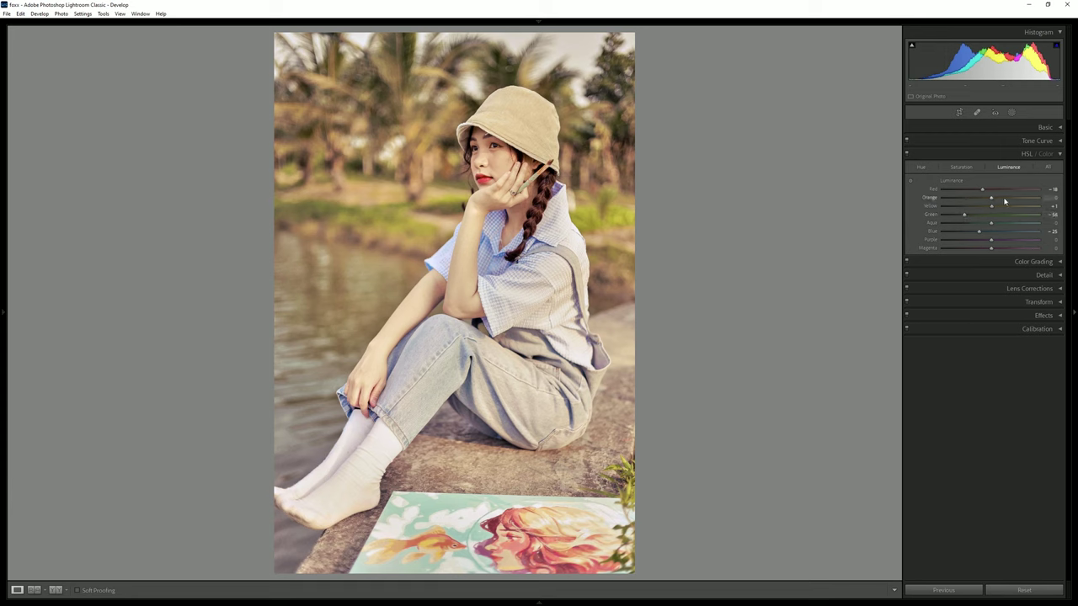
left_click_drag(993, 198, 988, 204)
left_click(1037, 140)
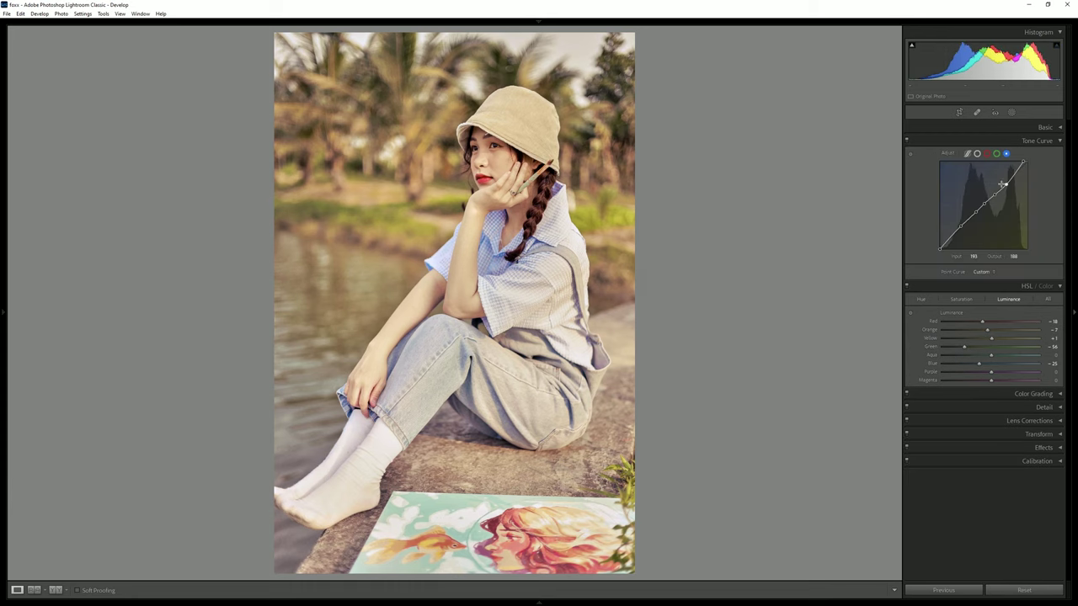
left_click_drag(984, 206, 985, 207)
left_click(1054, 143)
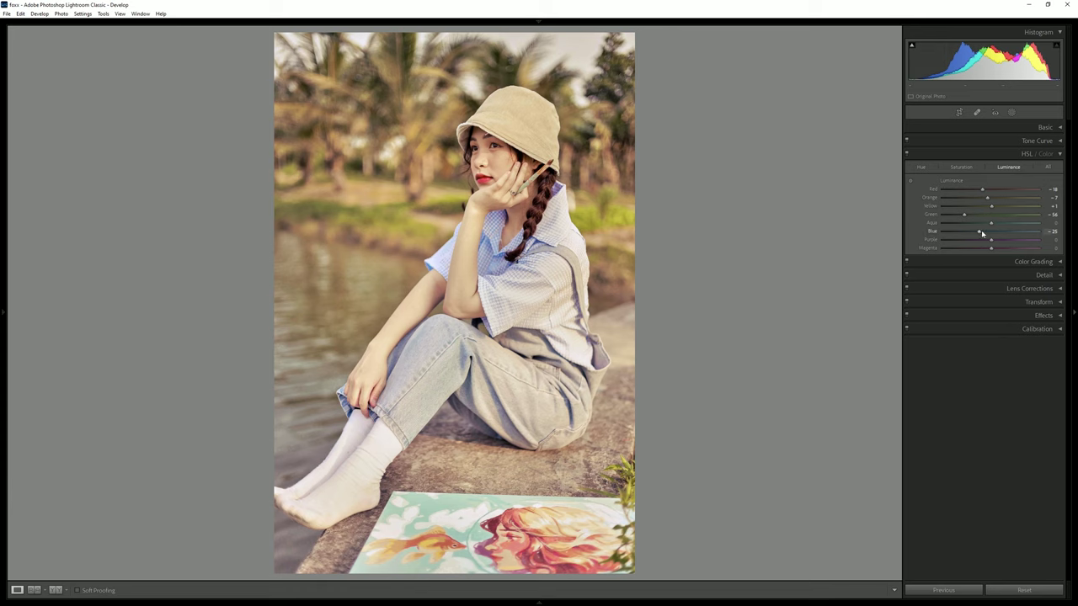
left_click_drag(980, 231, 958, 249)
Step: Shift hue toward cyan (purple -18) and desaturate blue, purple, magenta to -38, -36, -41
left_click(922, 168)
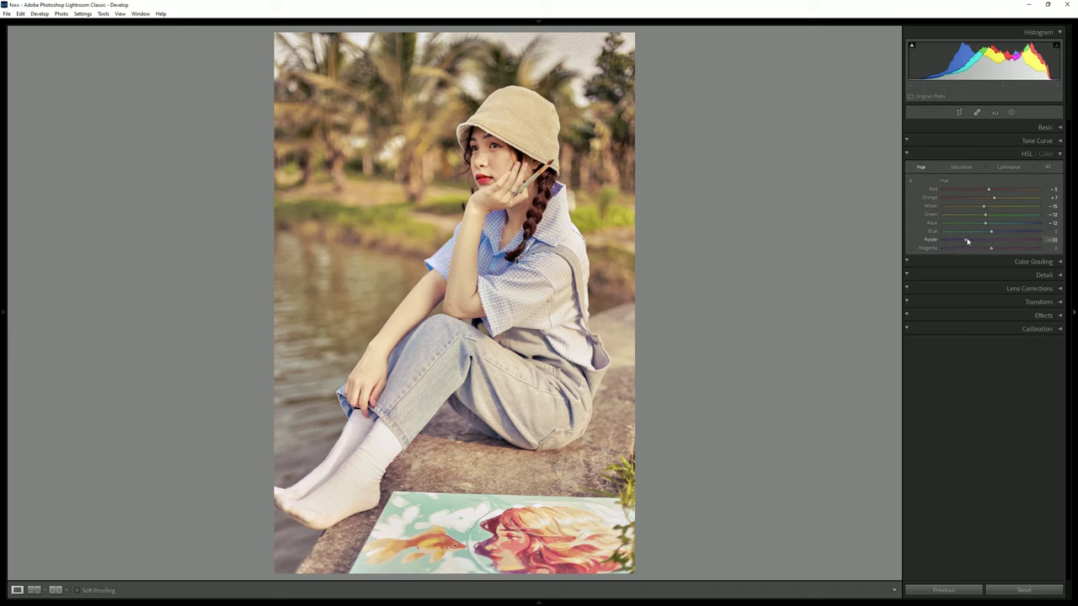
mouse_move(990, 231)
left_mouse_down()
mouse_move(1013, 233)
mouse_move(979, 241)
mouse_move(993, 236)
left_mouse_up()
left_click(962, 168)
left_click_drag(1002, 232, 962, 255)
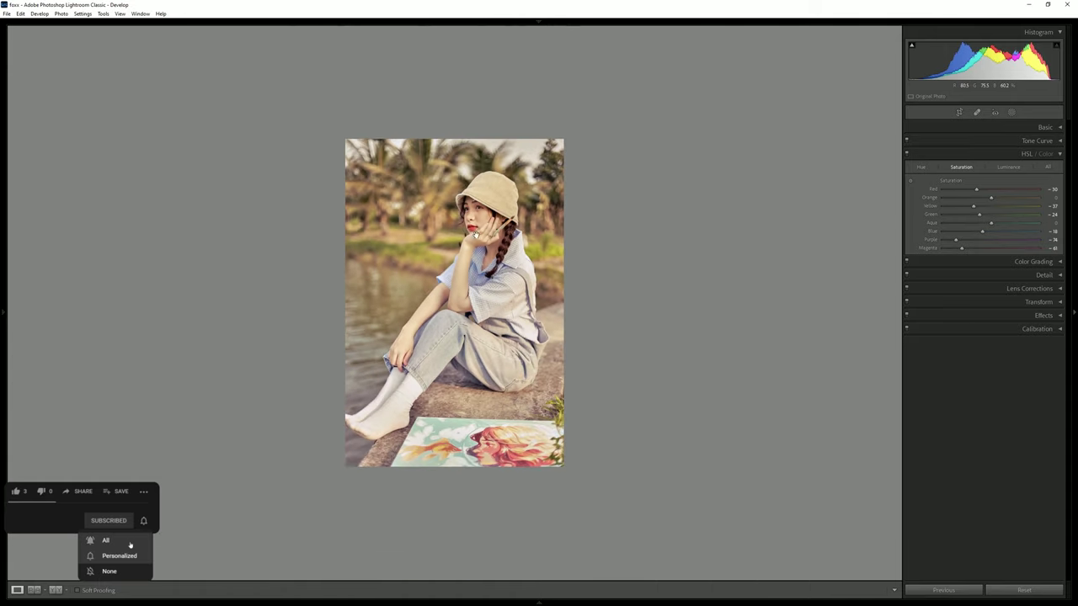
Step: Review Before/After, then switch from HSL to Color Grading's 3-way wheel view
key("y")
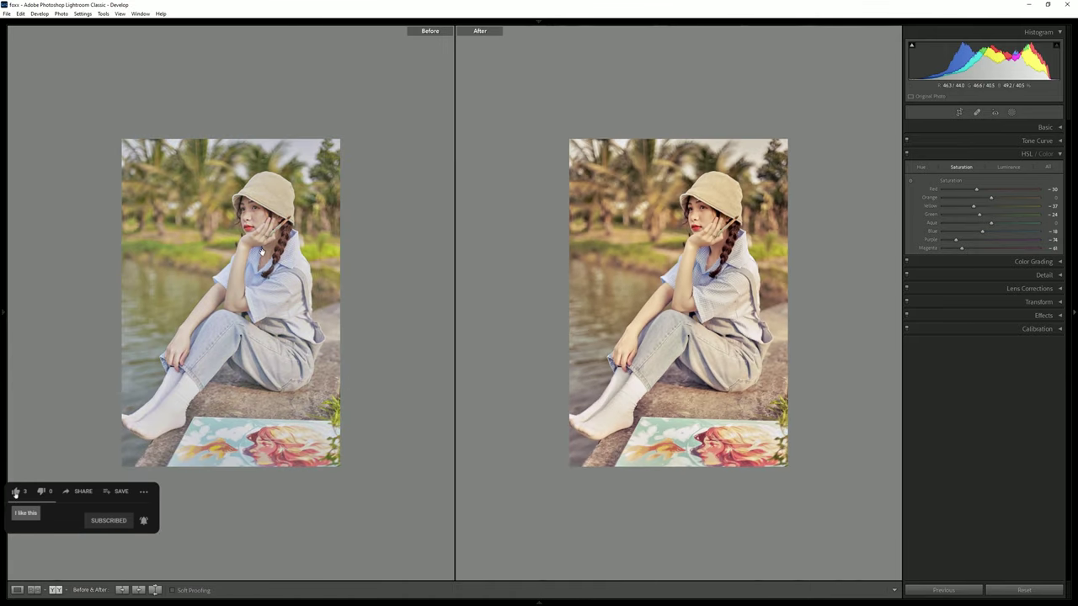
left_click(281, 209)
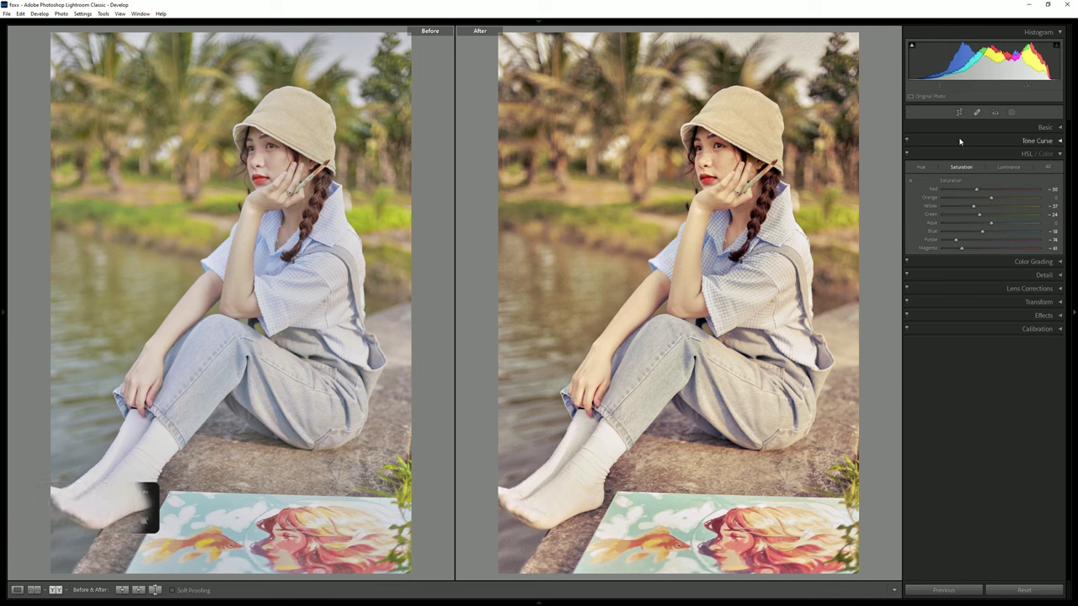
left_click(1053, 154)
left_click(1060, 167)
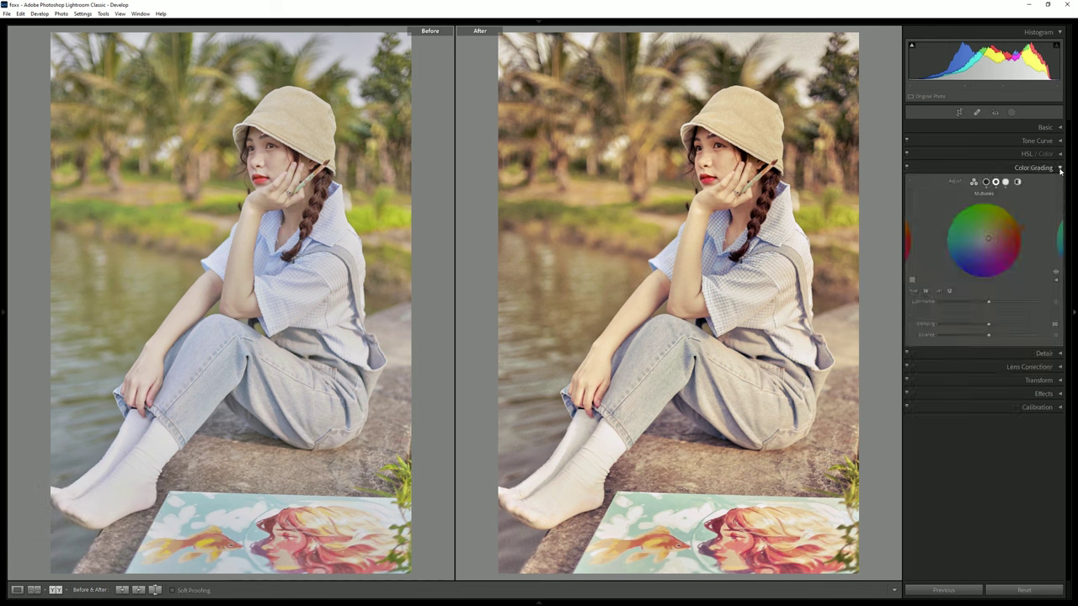
left_click(974, 182)
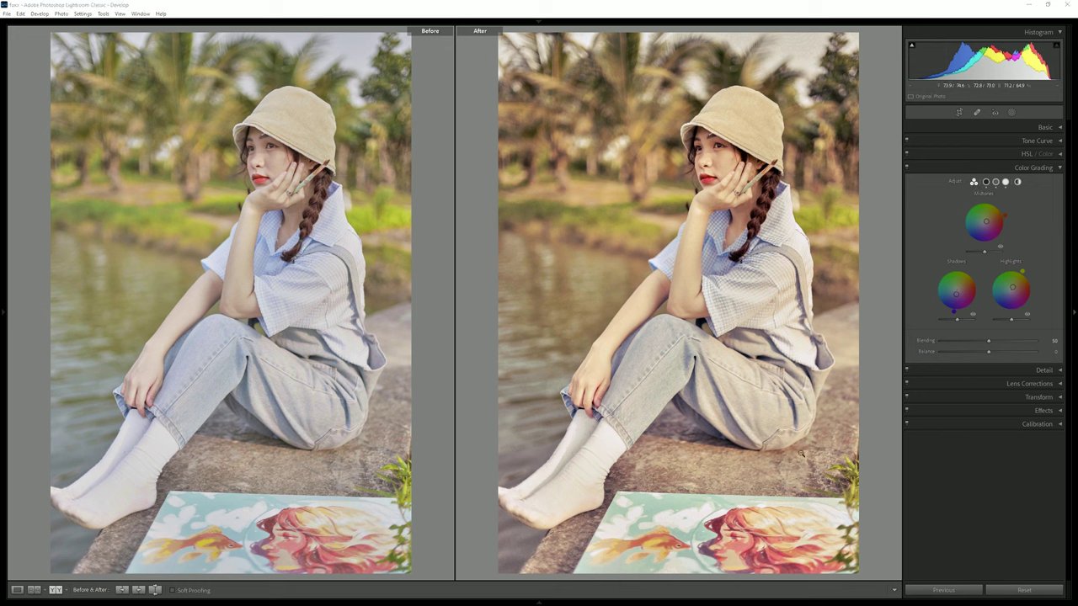
left_click(17, 589)
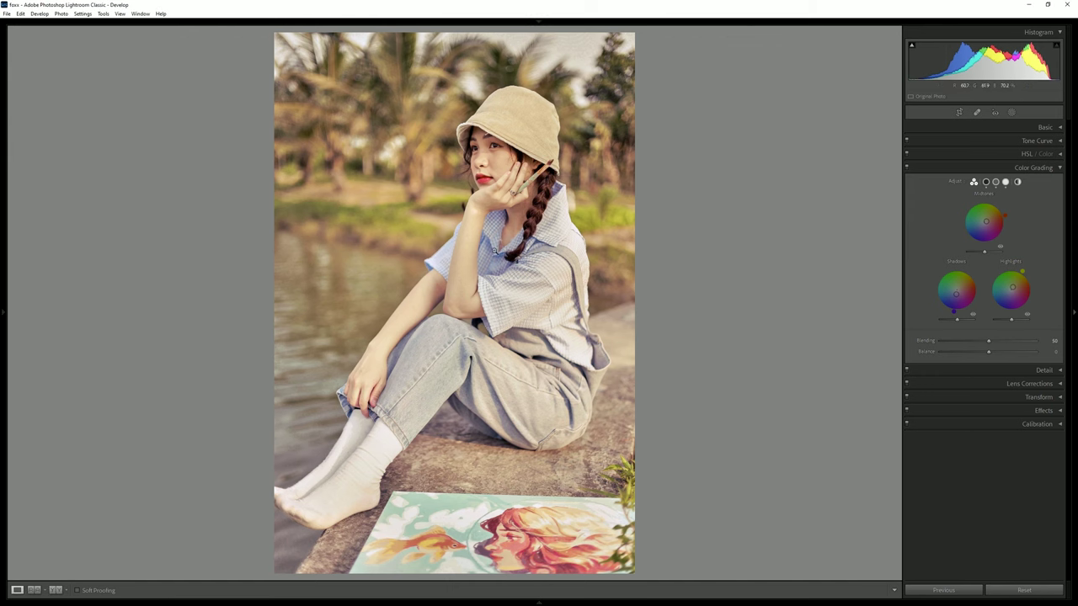
key("z")
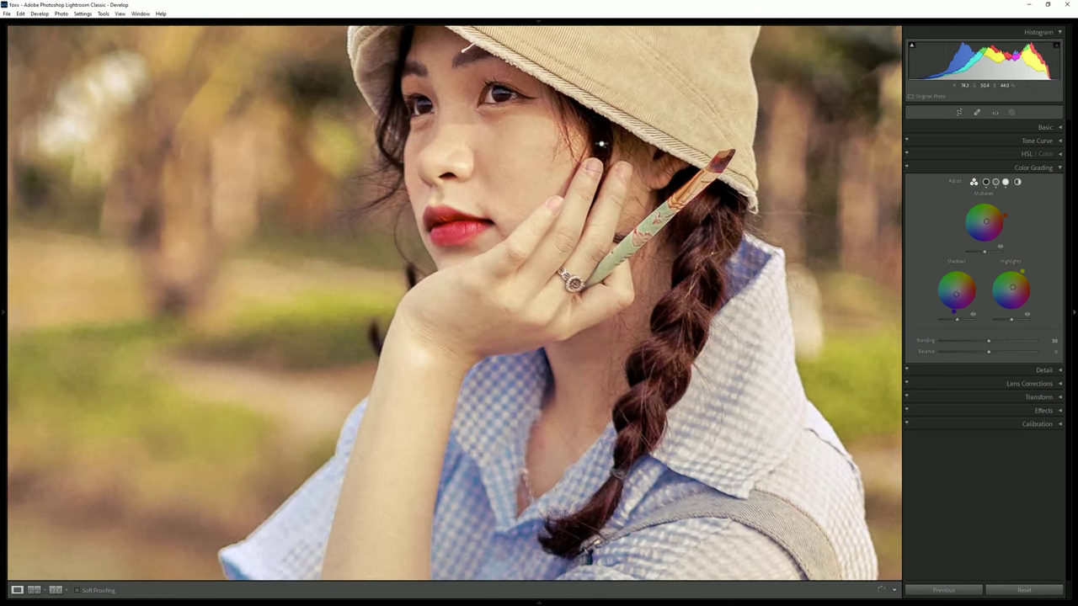
left_click(510, 181)
mouse_move(3, 312)
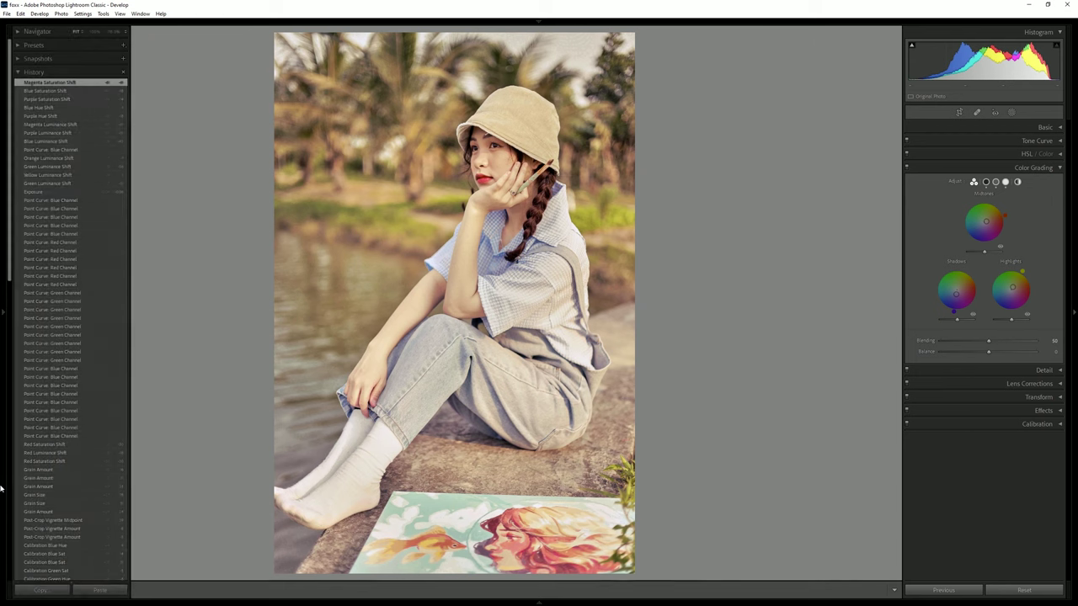
Step: Copy the portrait's develop settings and open the sixth filmstrip photo, the girl with an easel
left_click(42, 591)
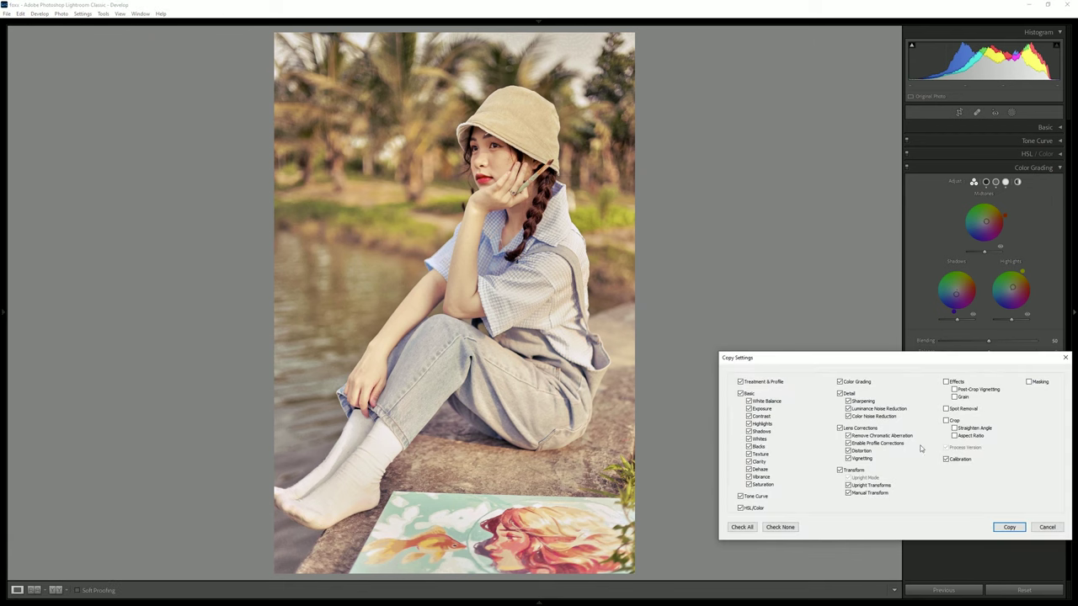
left_click(1008, 528)
left_click(517, 603)
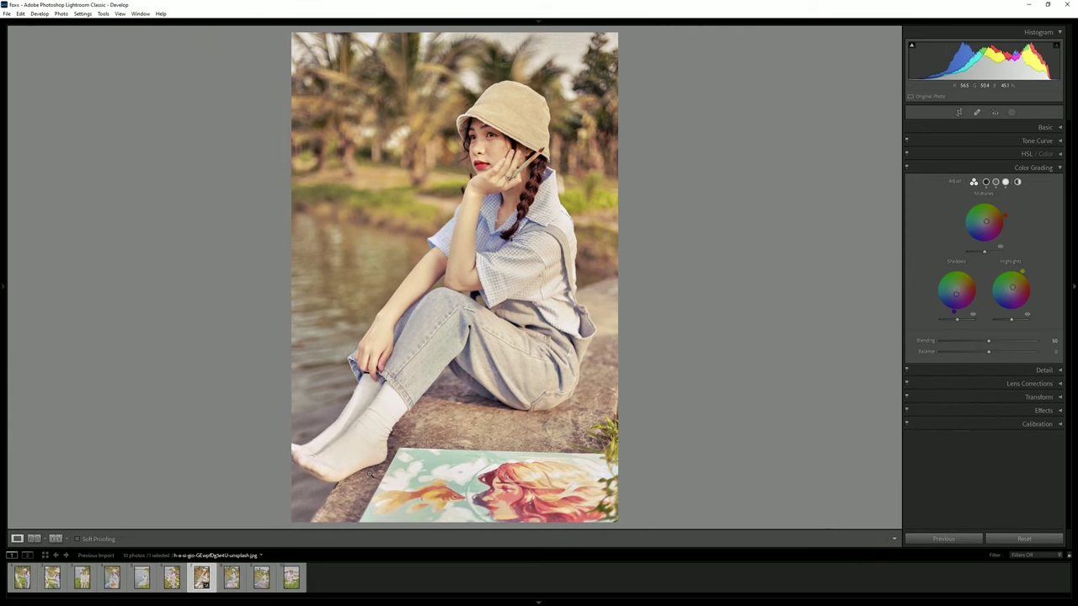
left_click(169, 586)
mouse_move(2, 286)
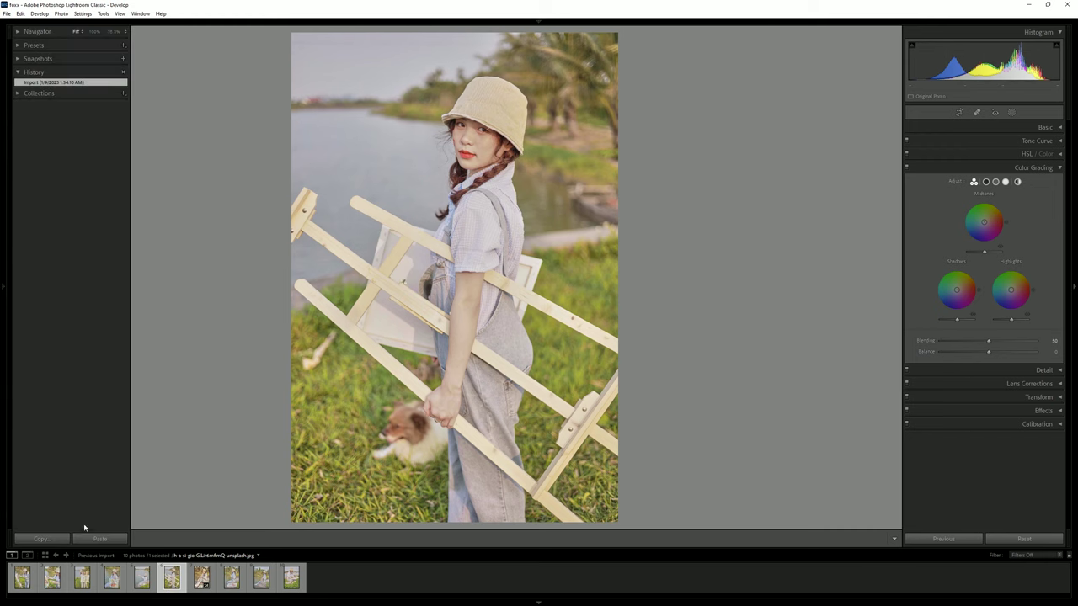
Step: Paste the warm grade onto the easel photo and the riverside photo, checking Before/After
left_click(98, 539)
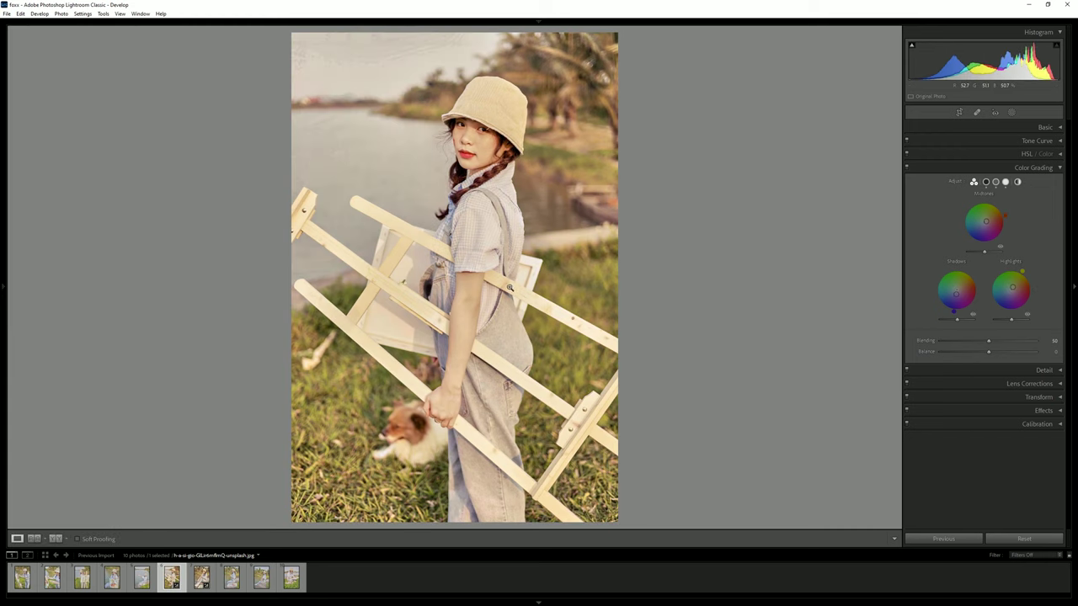
left_click(485, 158)
left_click(481, 157)
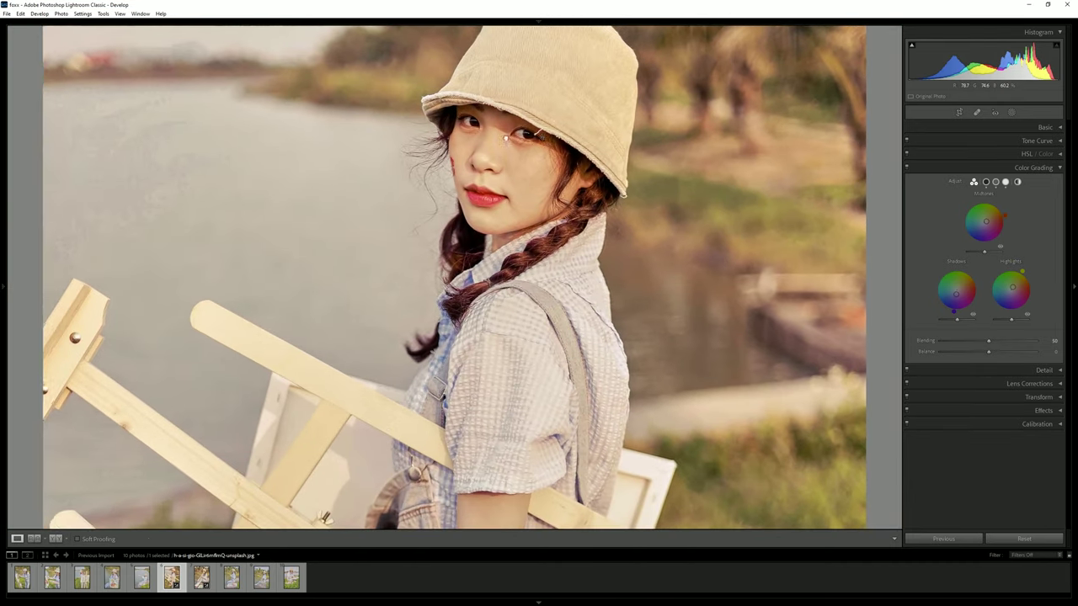
left_click(656, 186)
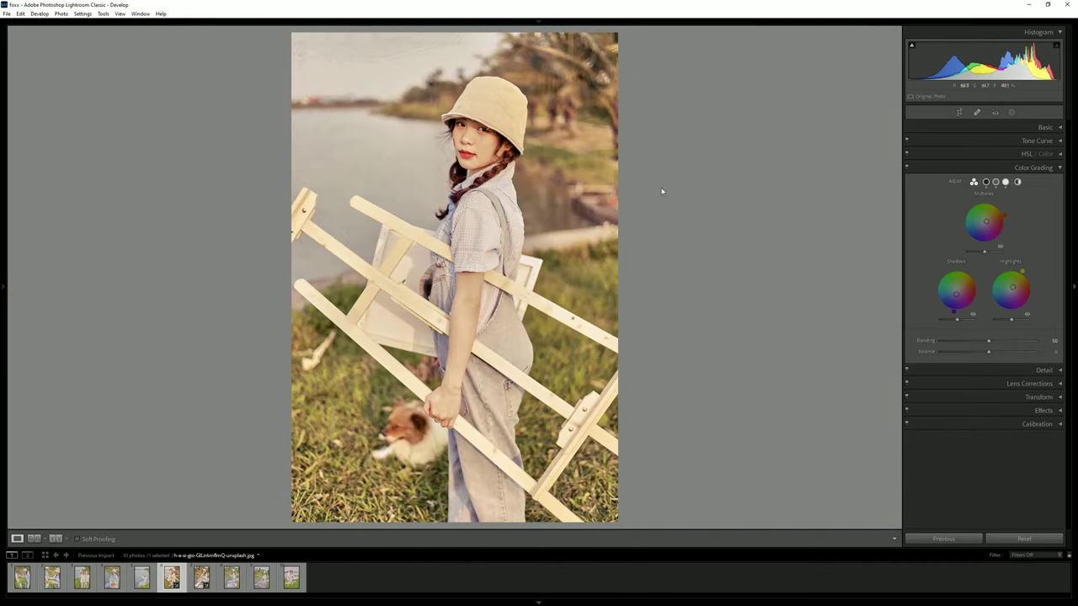
key("Left")
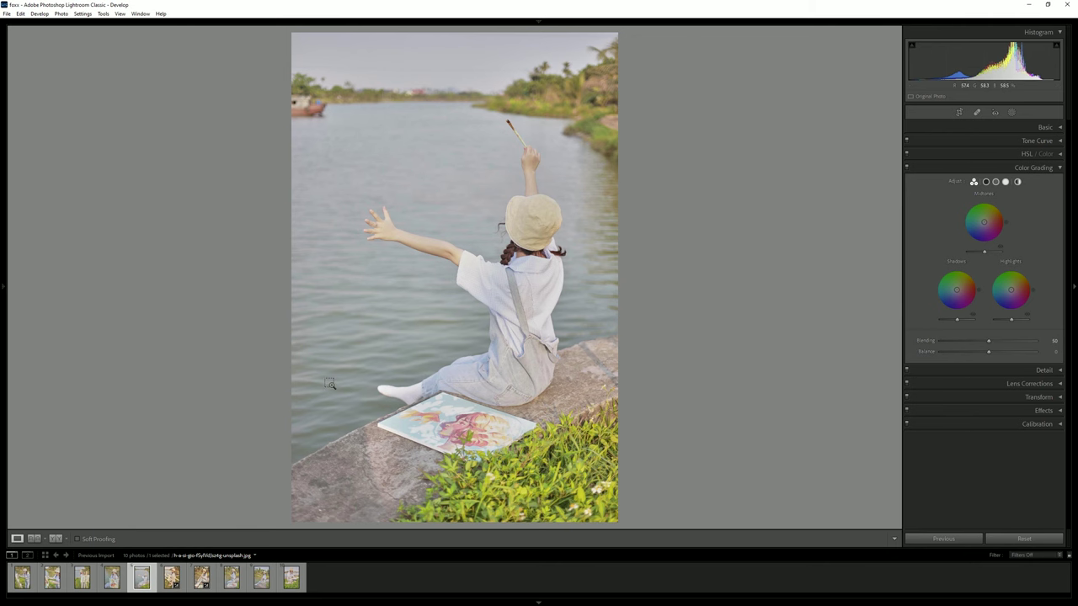
key("ctrl+shift+v")
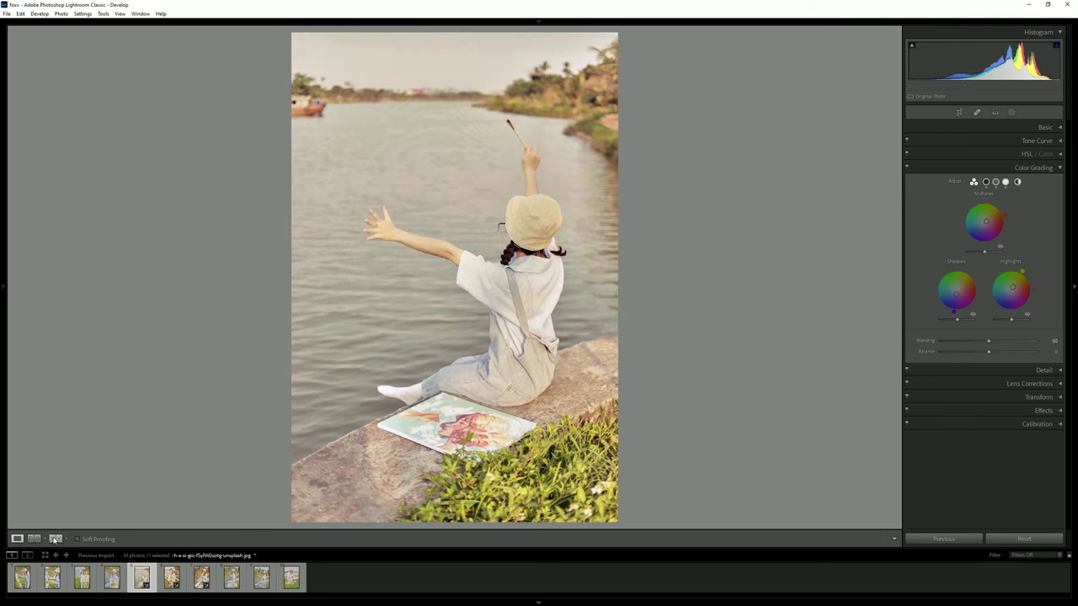
left_click(56, 538)
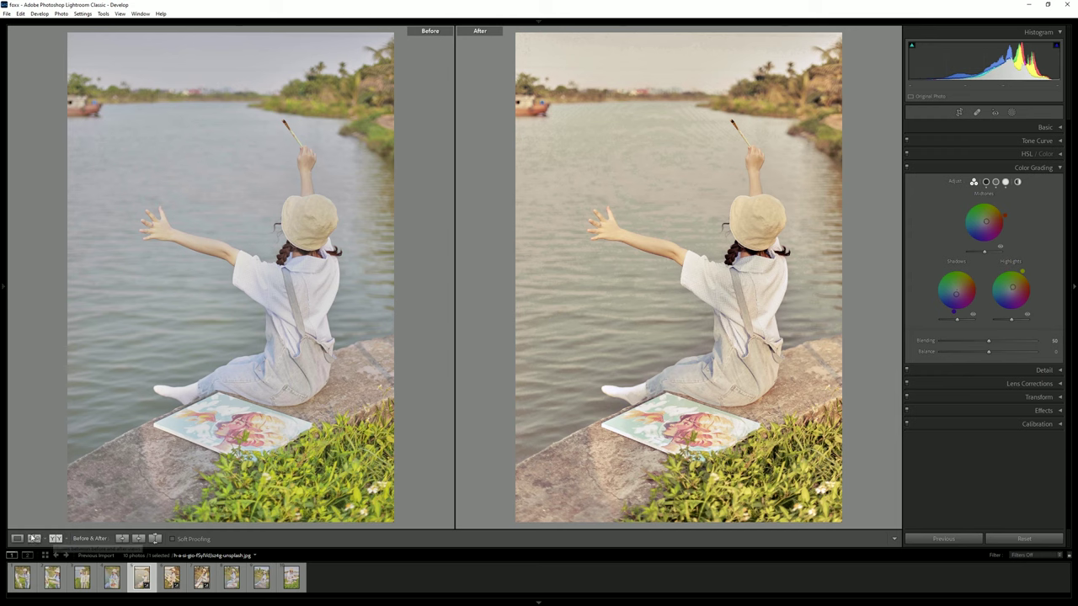
left_click(17, 539)
Step: Review the pasted grade on the fourth, easel and second photos at 1:1 and Before/After
left_click(105, 581)
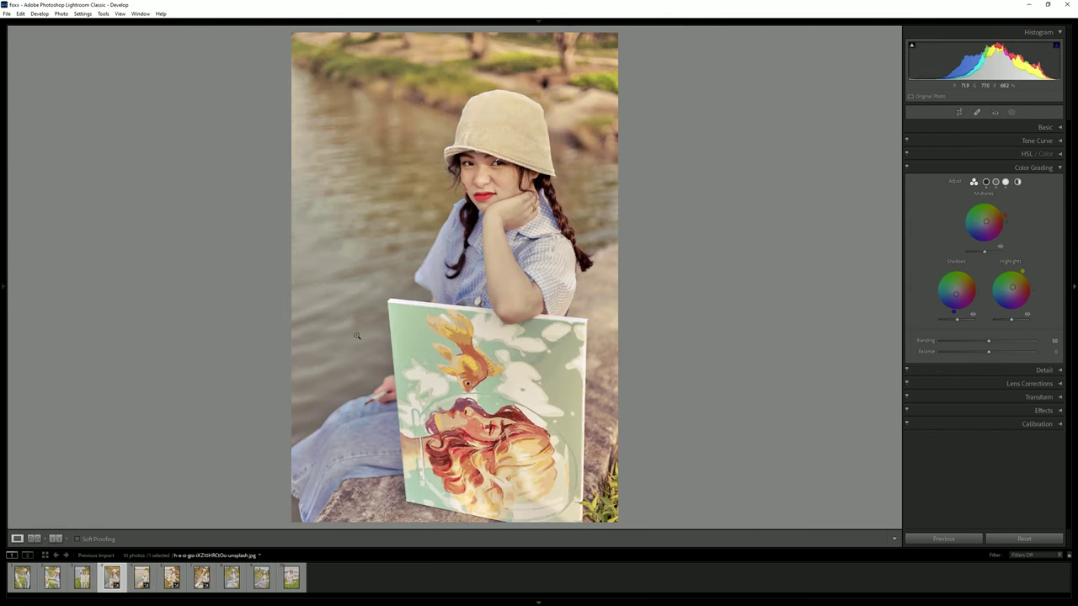
left_click(84, 581)
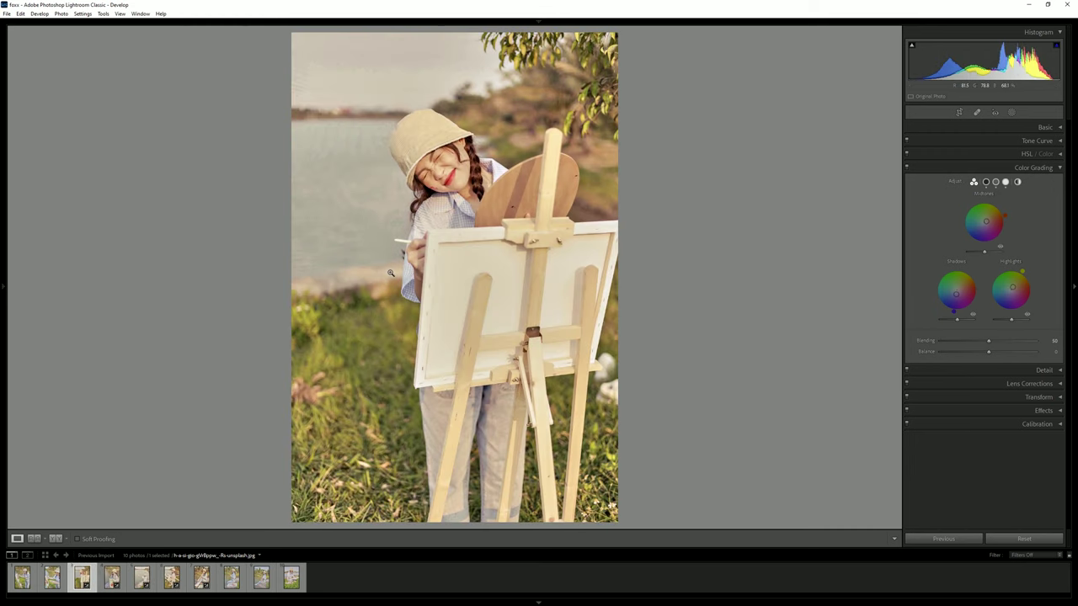
left_click(432, 199)
left_click(452, 200)
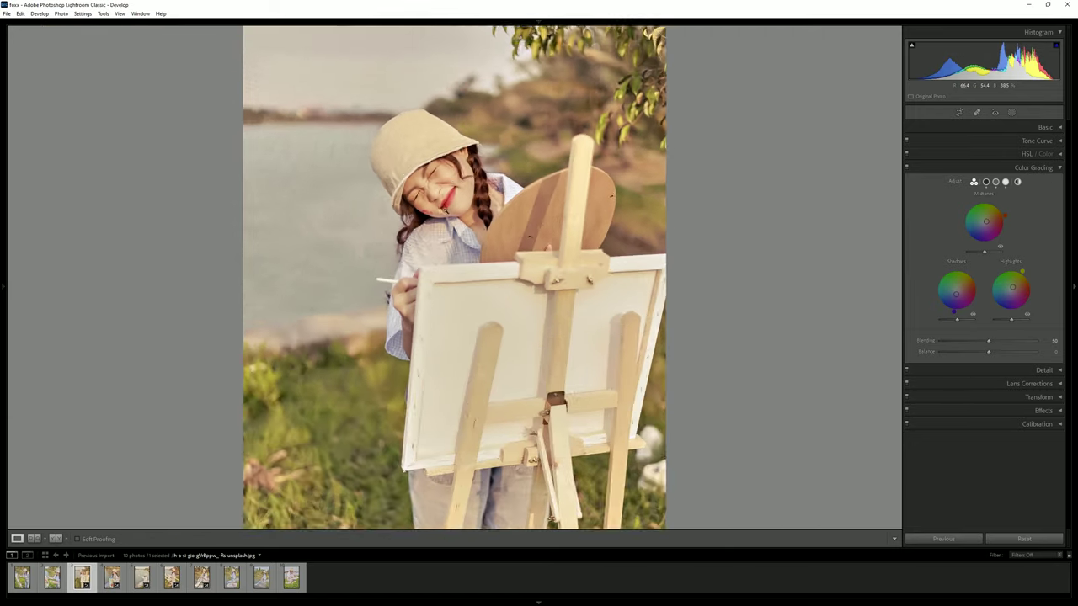
left_click(53, 577)
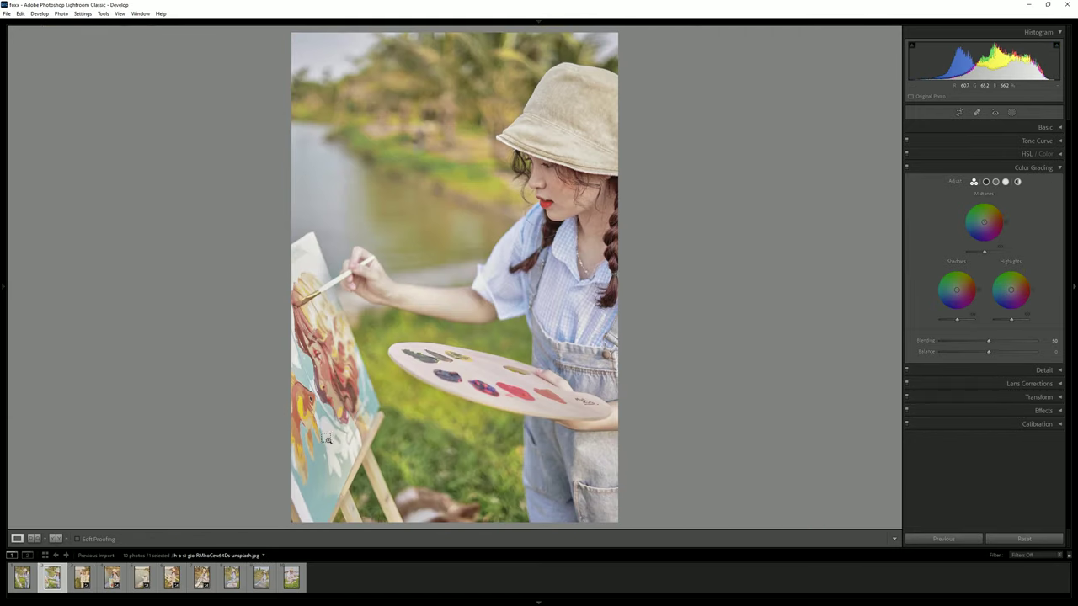
left_click(562, 202)
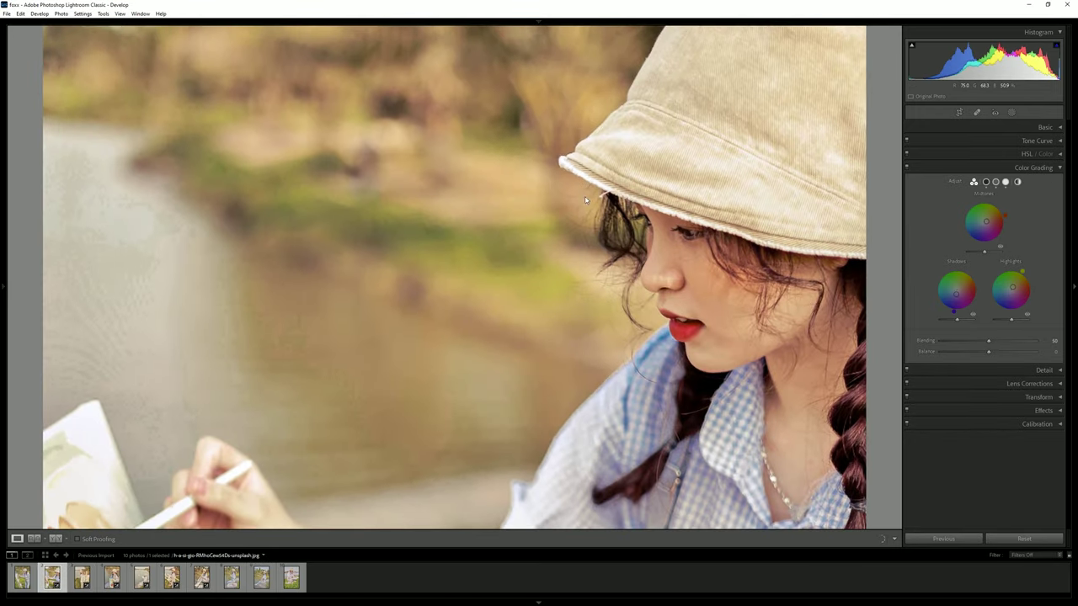
left_click(788, 203)
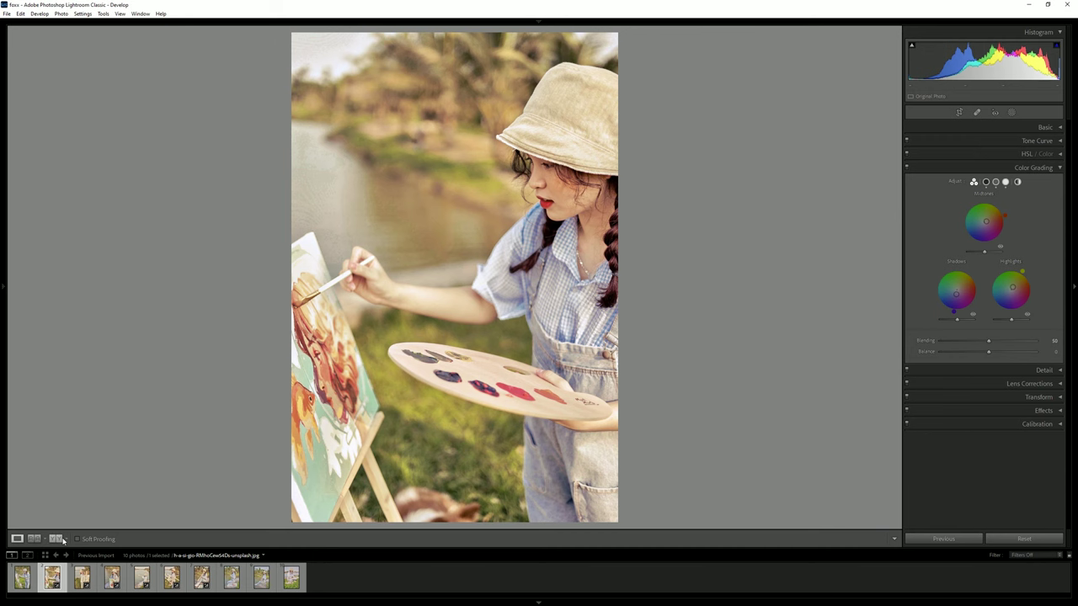
left_click(56, 538)
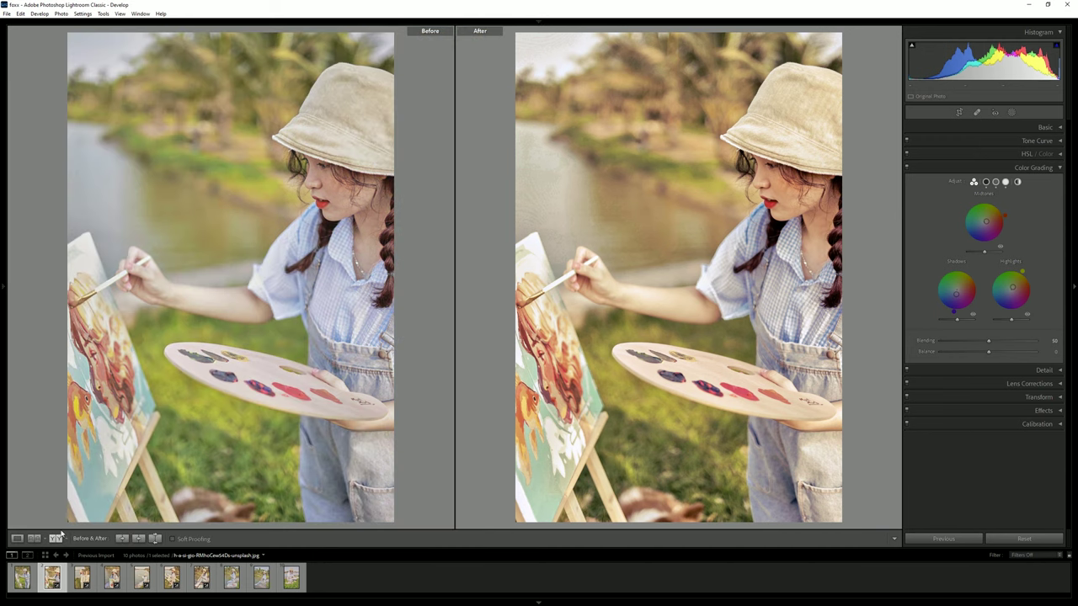
left_click(16, 538)
left_click(20, 581)
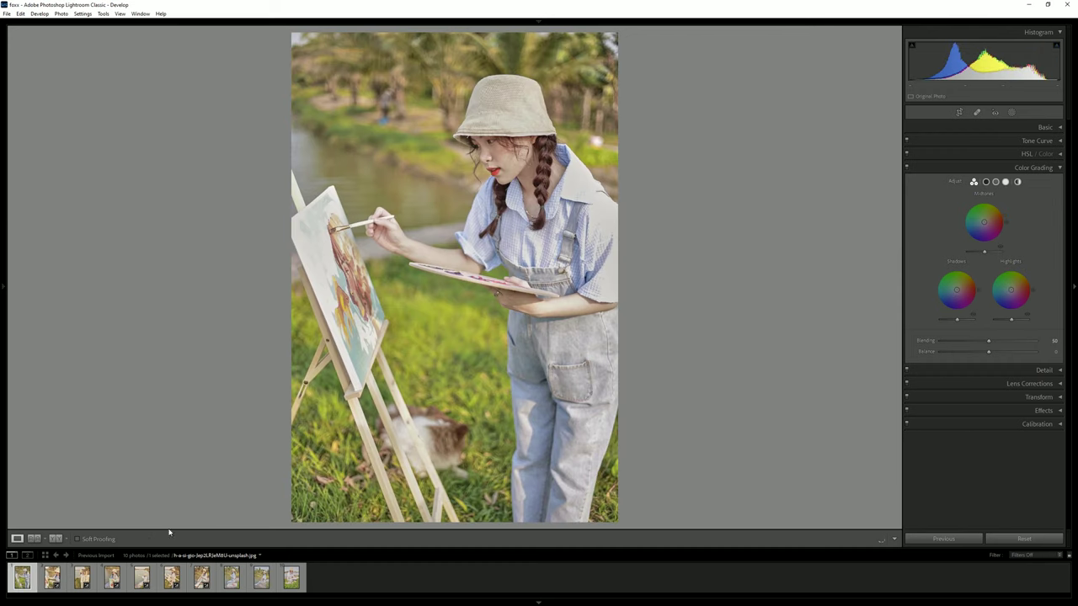
Step: Paste the warm grade onto the first, eighth (sitting girl) and ninth photos
key("ctrl+shift+v")
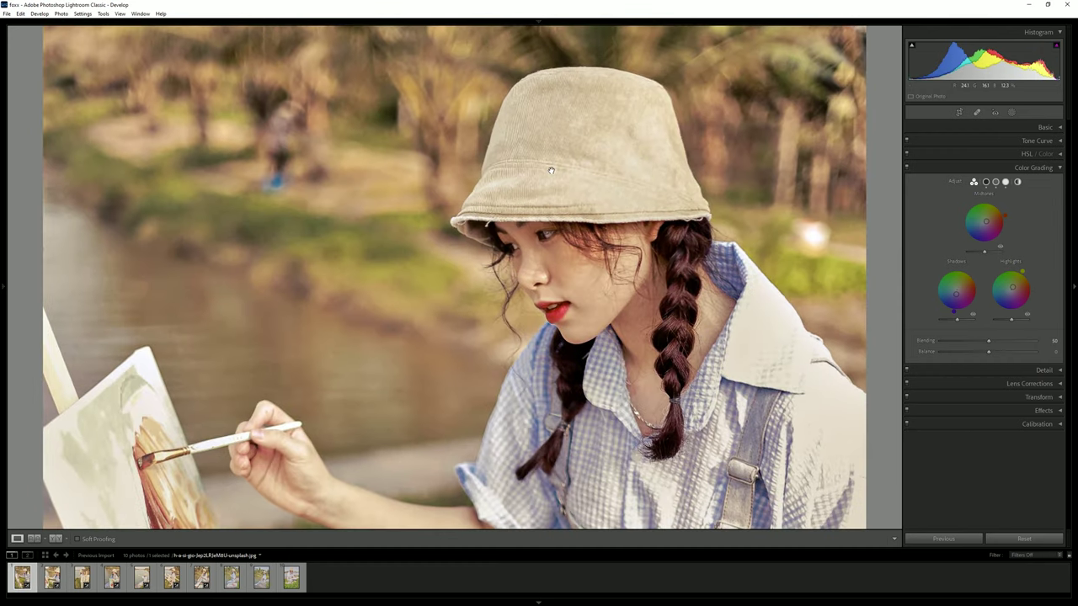
left_click_drag(459, 85, 459, 92)
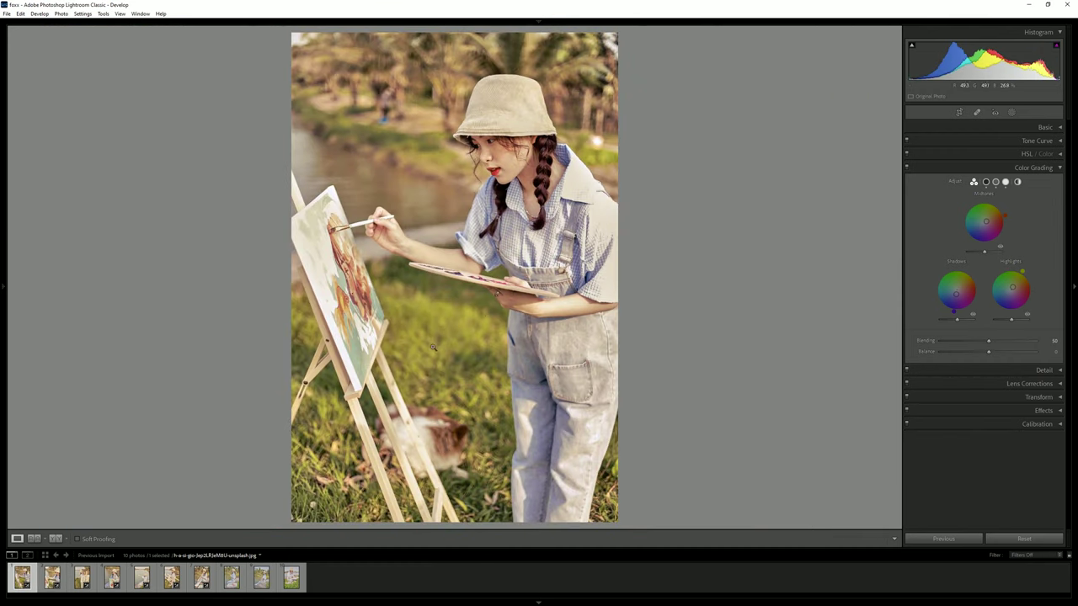
left_click(230, 584)
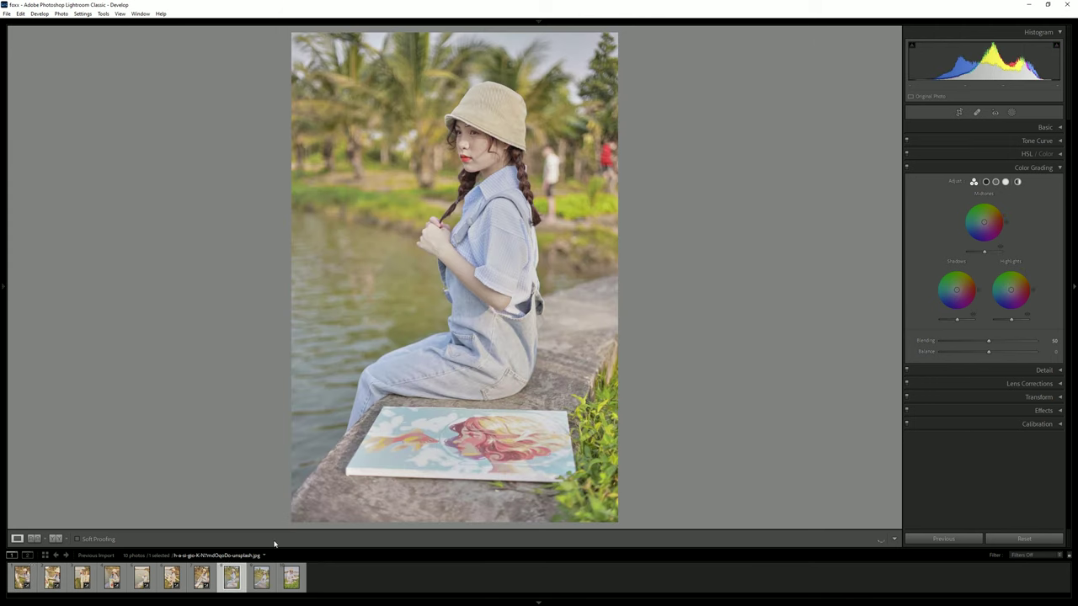
key("ctrl+shift+v")
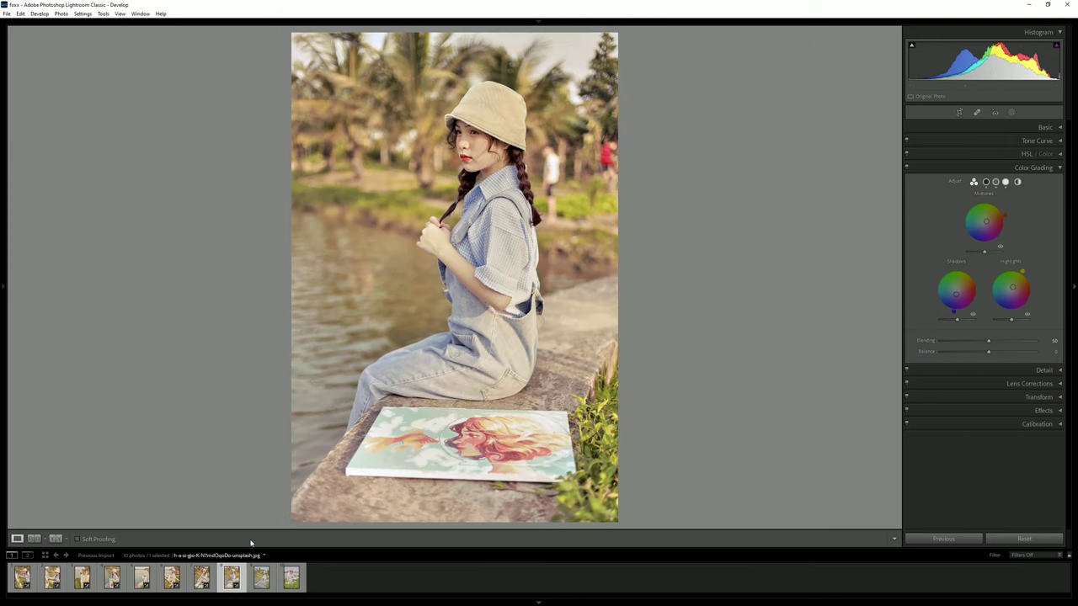
left_click(257, 580)
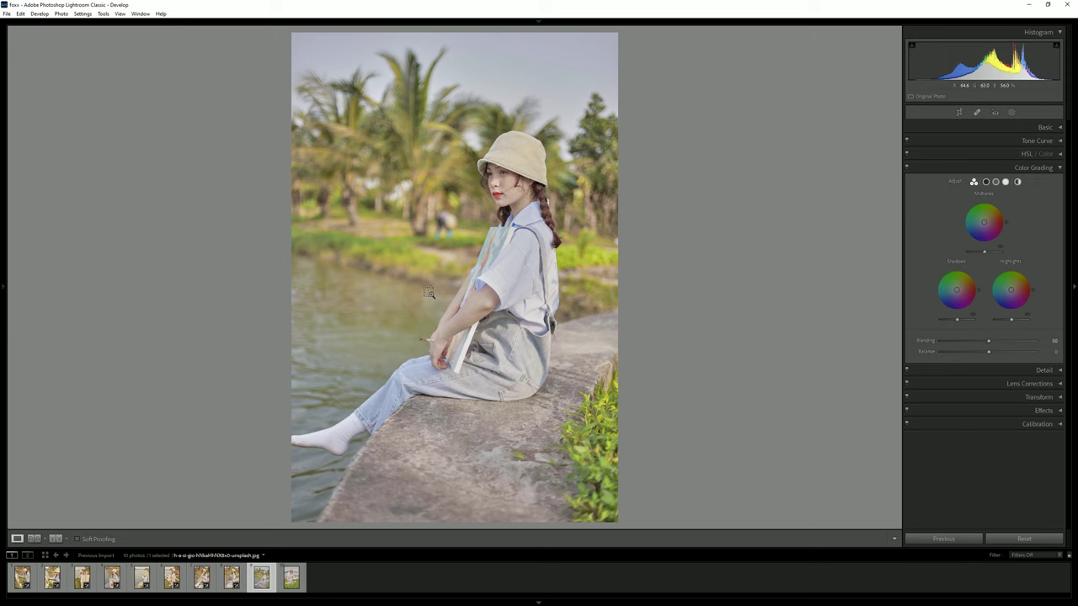
key("ctrl+shift+v")
key("z")
key("z")
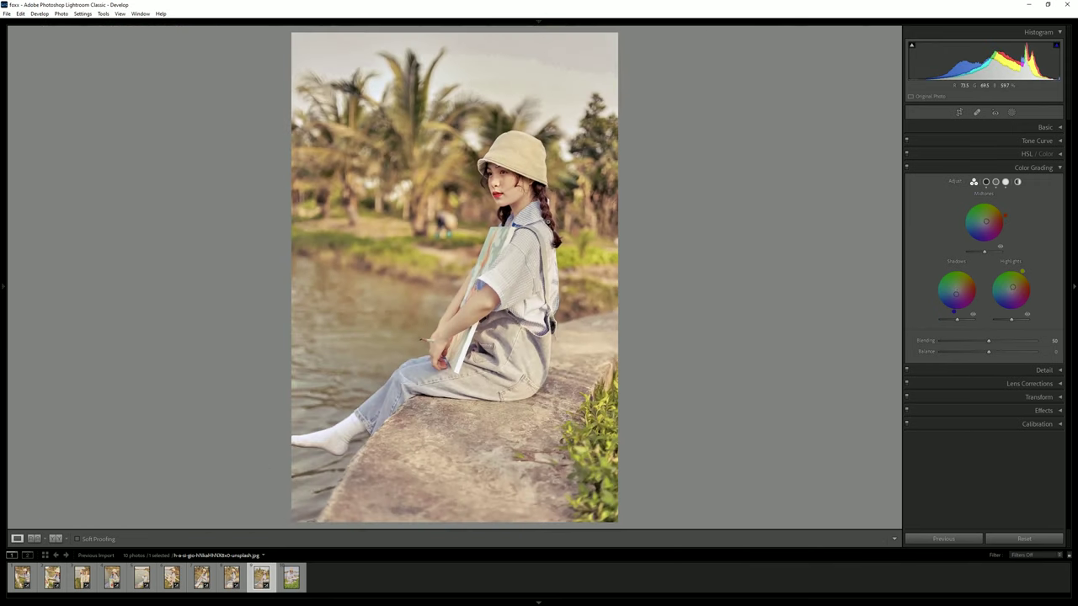
Step: Paste the grade onto the tenth photo, the girl painting on grass, then collapse Color Grading
left_click(291, 578)
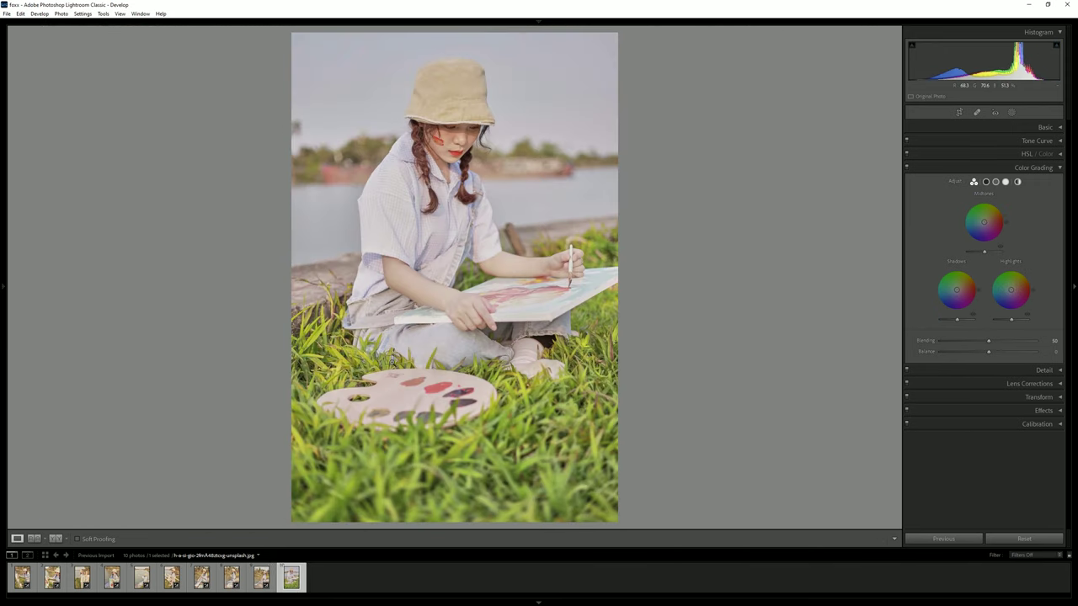
key("ctrl+shift+v")
key("z")
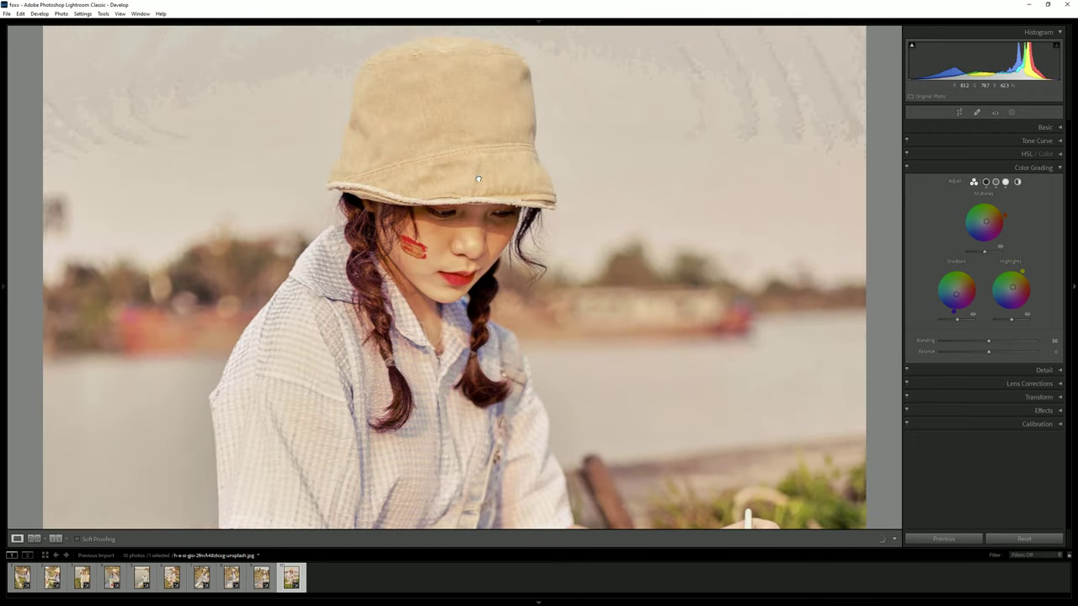
key("z")
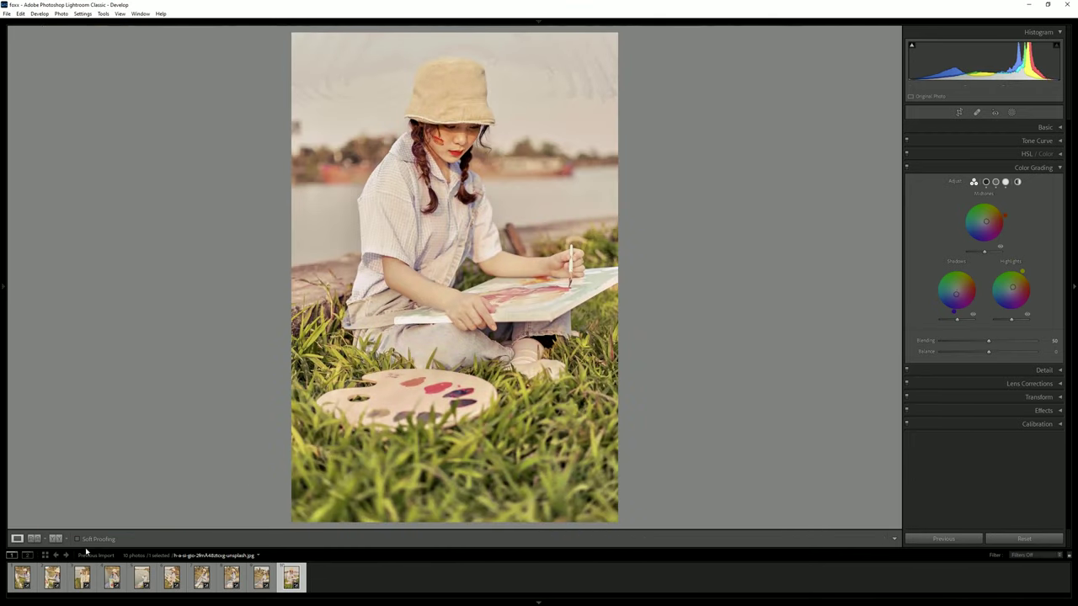
left_click(56, 539)
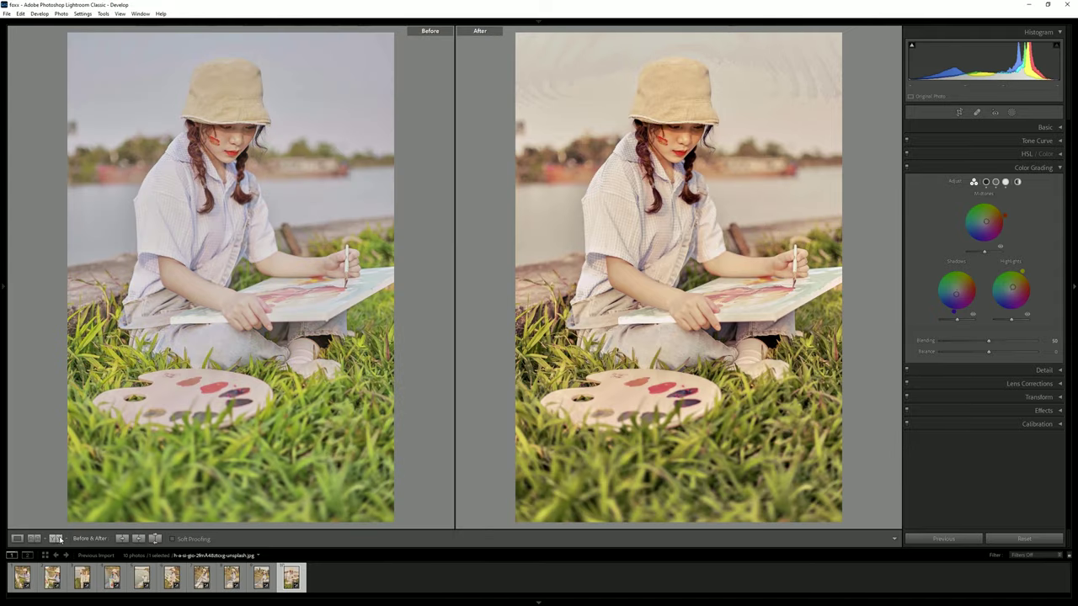
left_click(17, 539)
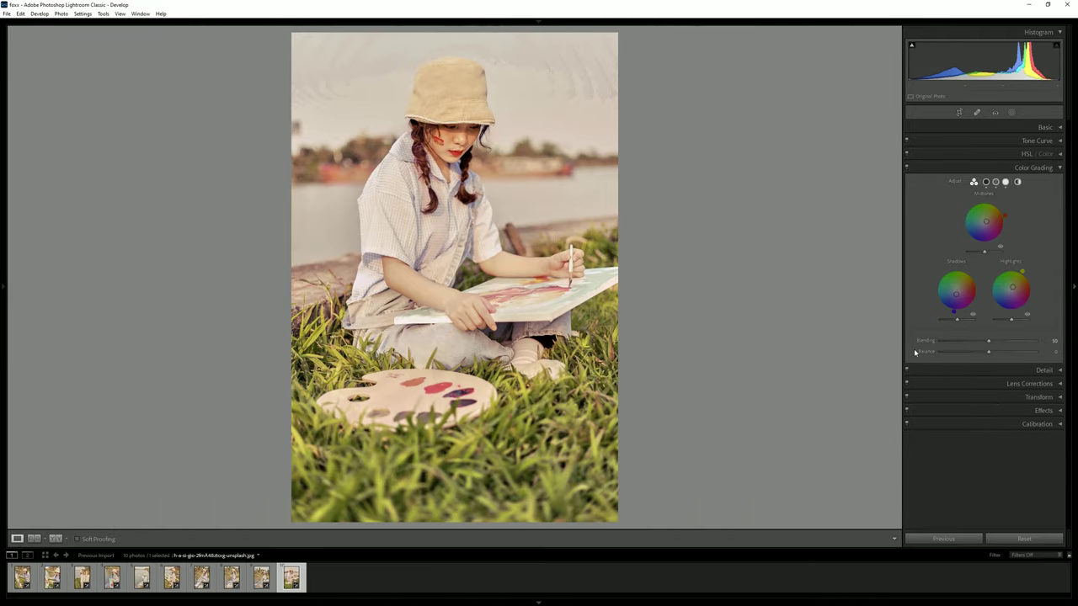
left_click(1058, 168)
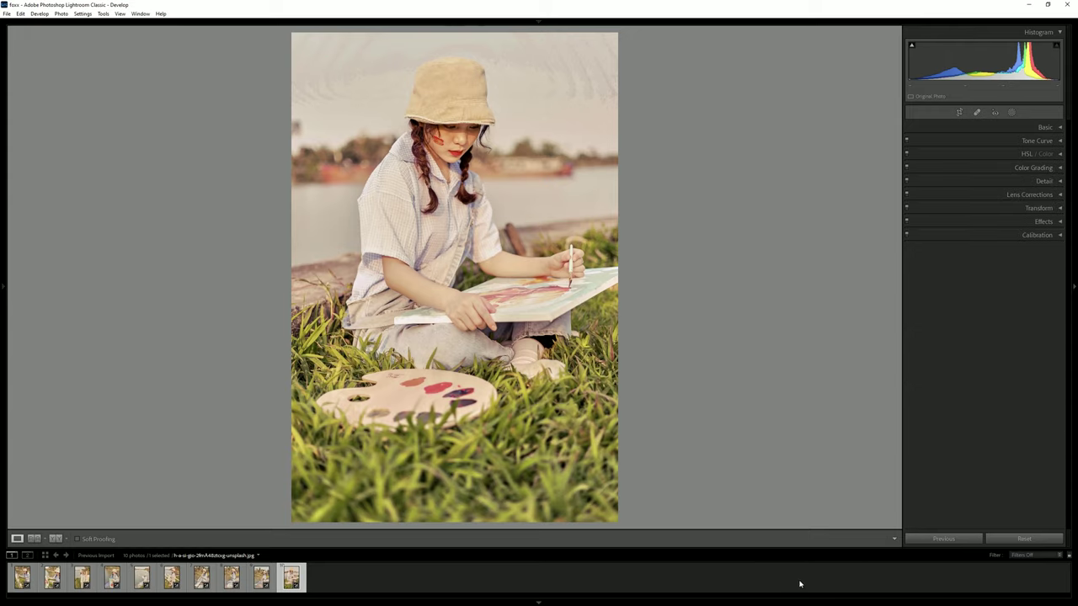